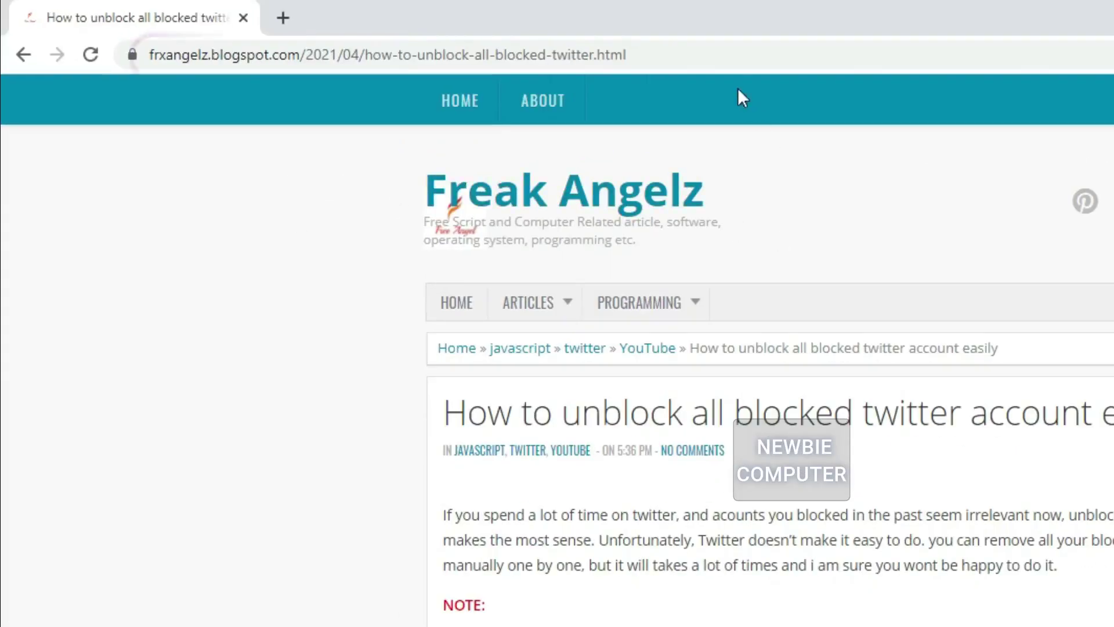
Step: Select the manifest.json code block on the blog page for copying
{"action": "left_click", "coordinate": [716, 53]}
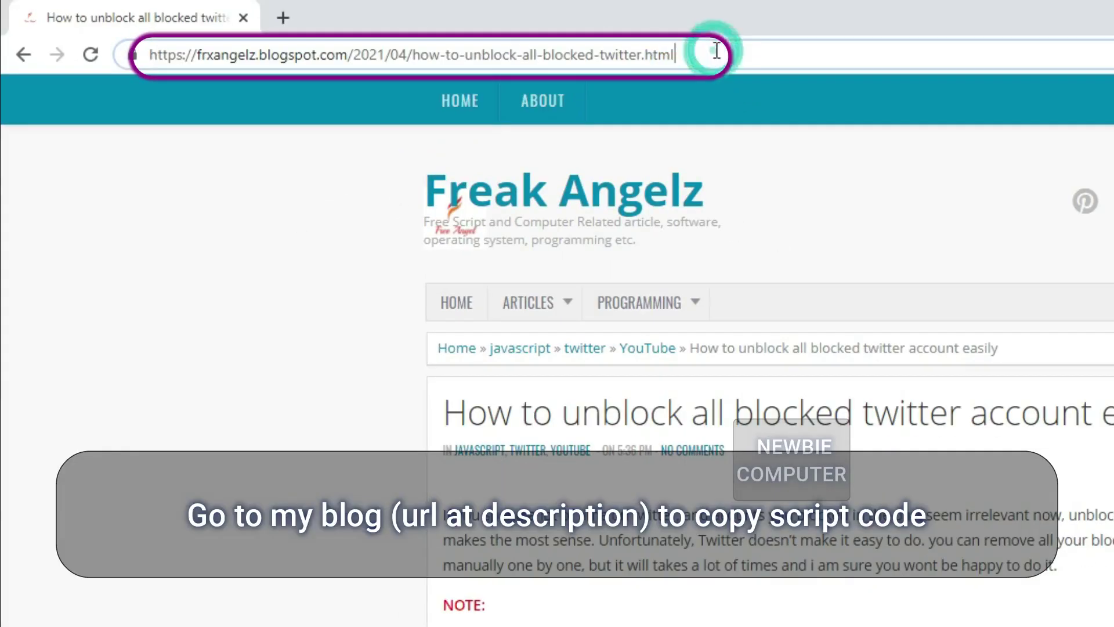
{"action": "left_click_drag", "start_coordinate": [716, 52], "coordinate": [124, 47]}
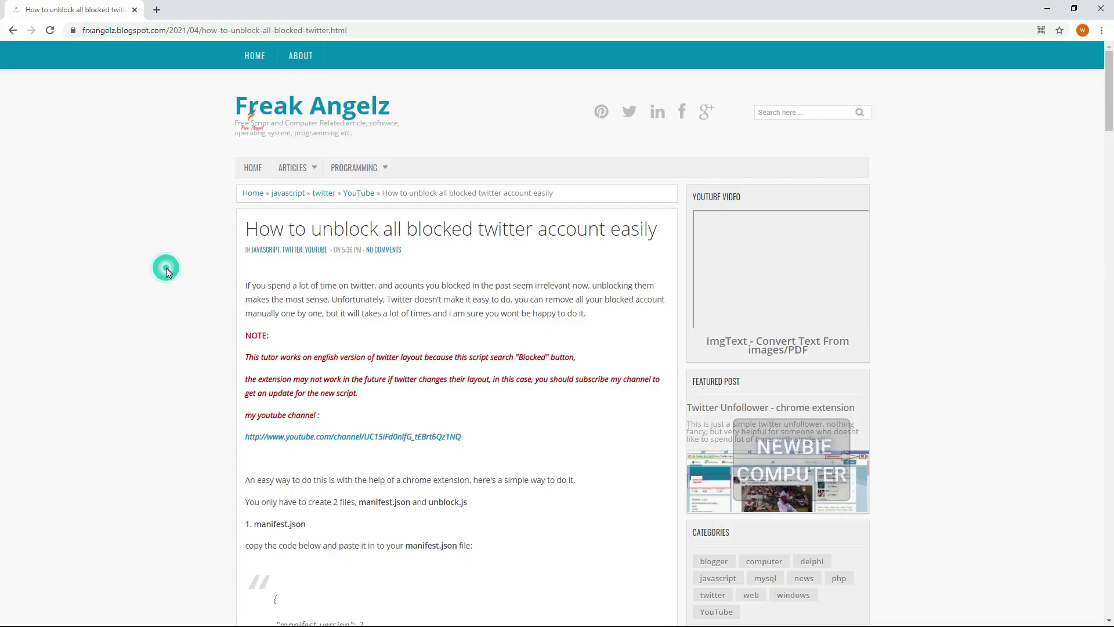
{"action": "scroll", "coordinate": [459, 238], "scroll_direction": "down", "scroll_amount": 4}
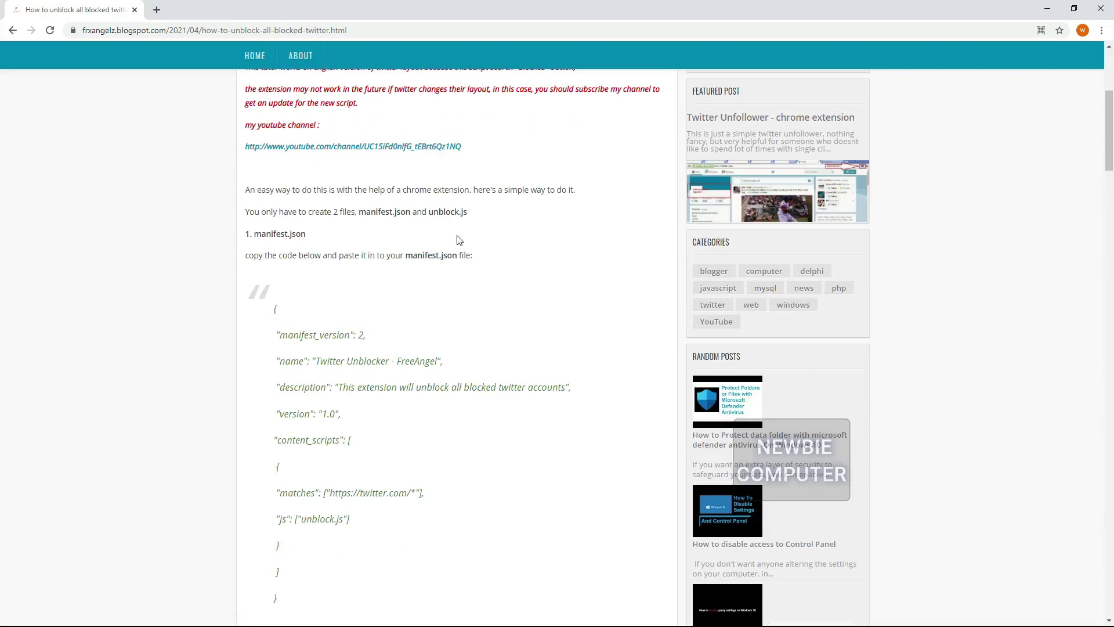
{"action": "scroll", "coordinate": [355, 252], "scroll_direction": "down", "scroll_amount": 2}
{"action": "left_click_drag", "start_coordinate": [271, 191], "coordinate": [390, 497]}
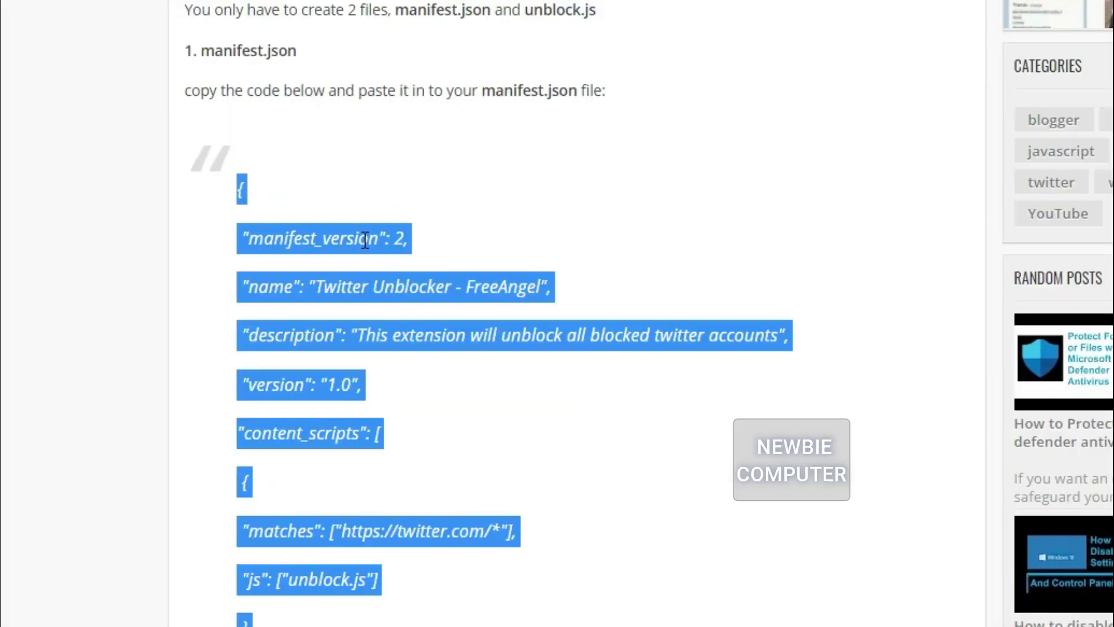
{"action": "right_click", "coordinate": [365, 239]}
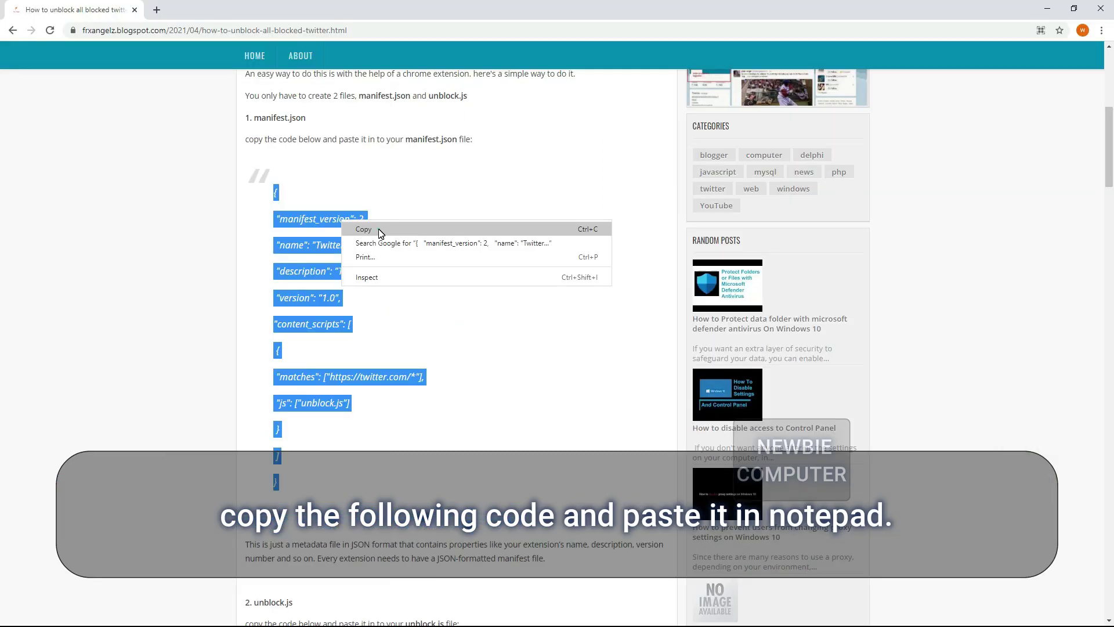
Step: Copy the manifest code and paste it into the Notepad document
{"action": "left_click", "coordinate": [431, 255]}
{"action": "key", "text": "super"}
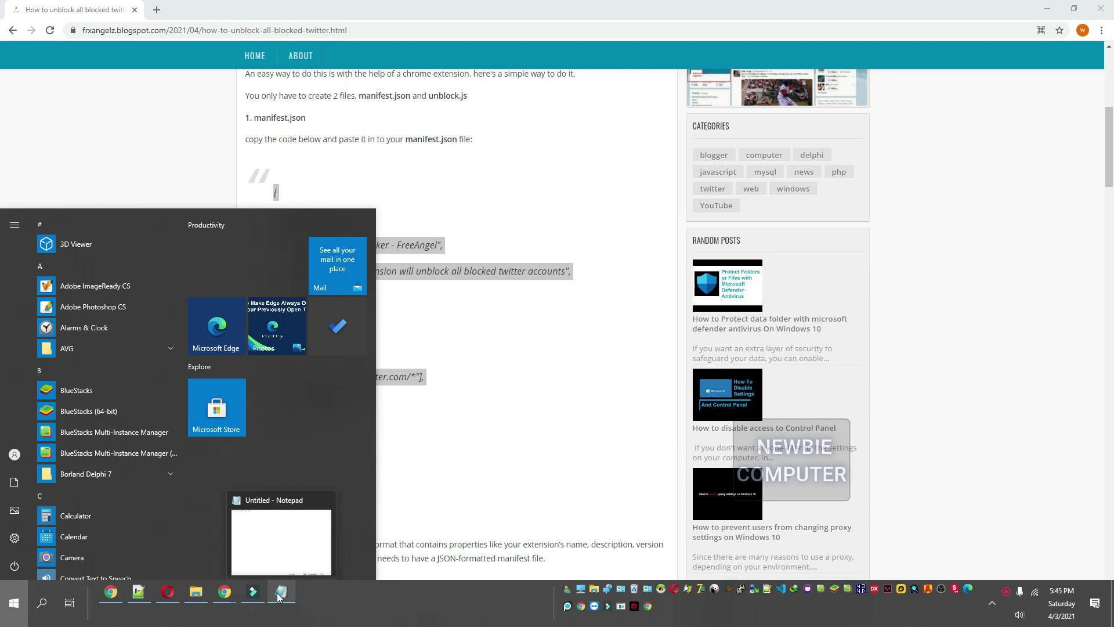
{"action": "left_click", "coordinate": [277, 610]}
{"action": "right_click", "coordinate": [327, 192]}
{"action": "left_click", "coordinate": [423, 190]}
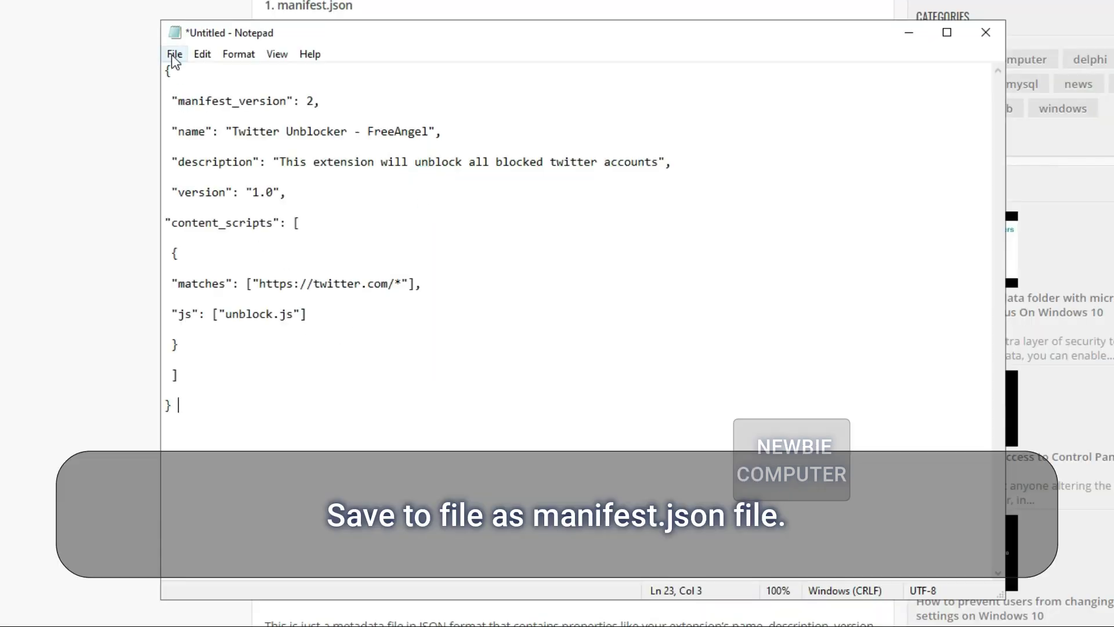
Step: Save it as manifest.json with All Files type in E:\temp\unblock, then start a new document
{"action": "left_click", "coordinate": [174, 54]}
{"action": "left_click", "coordinate": [224, 149]}
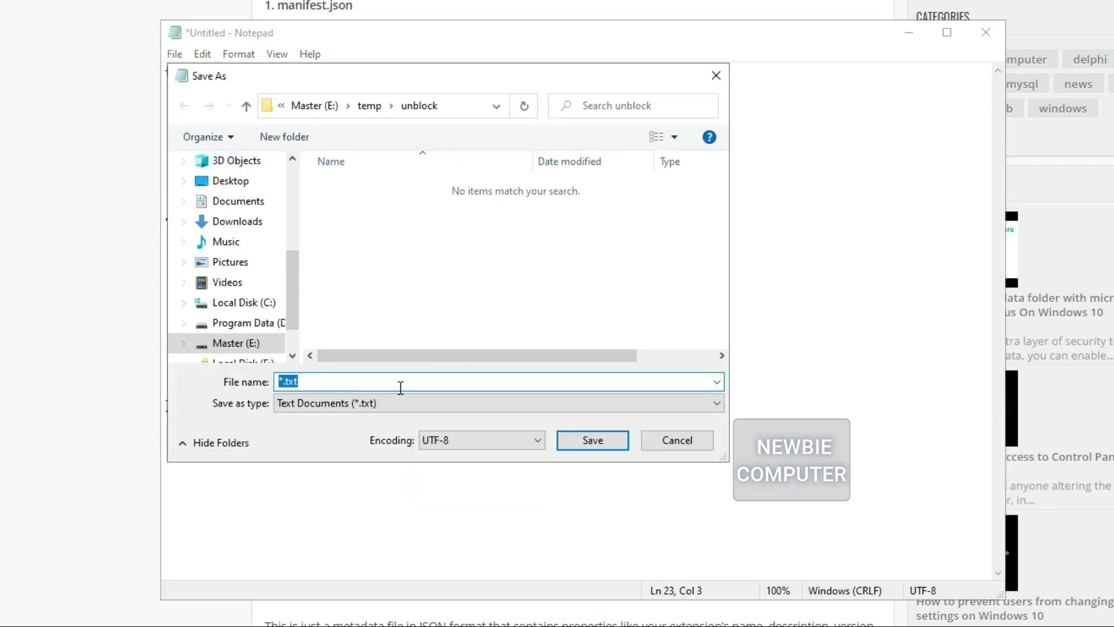
{"action": "left_click", "coordinate": [409, 403]}
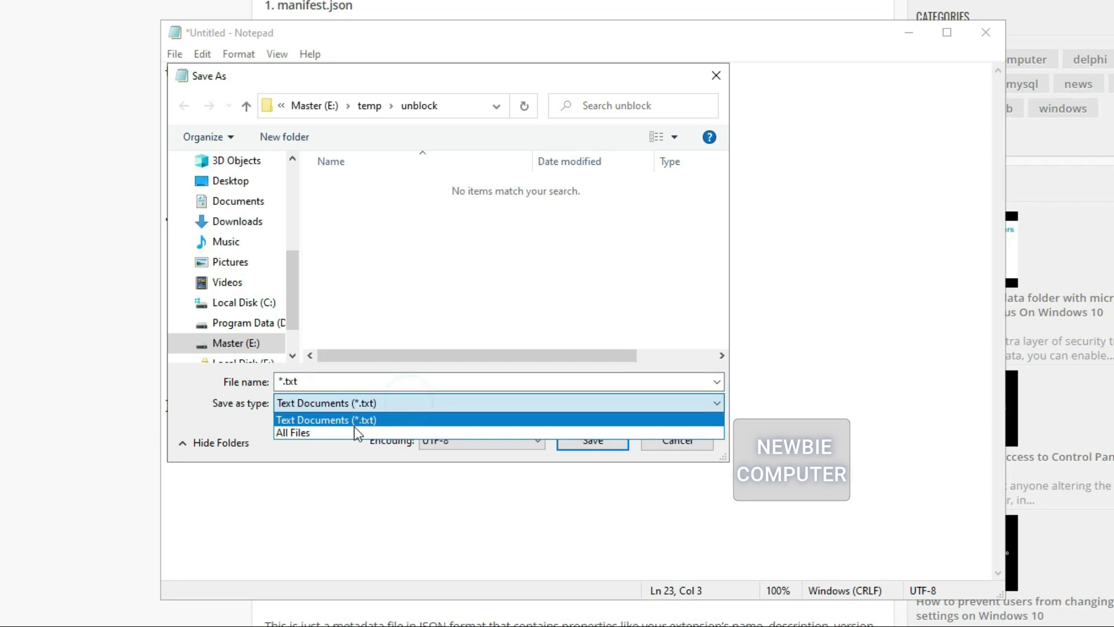
{"action": "left_click", "coordinate": [303, 432]}
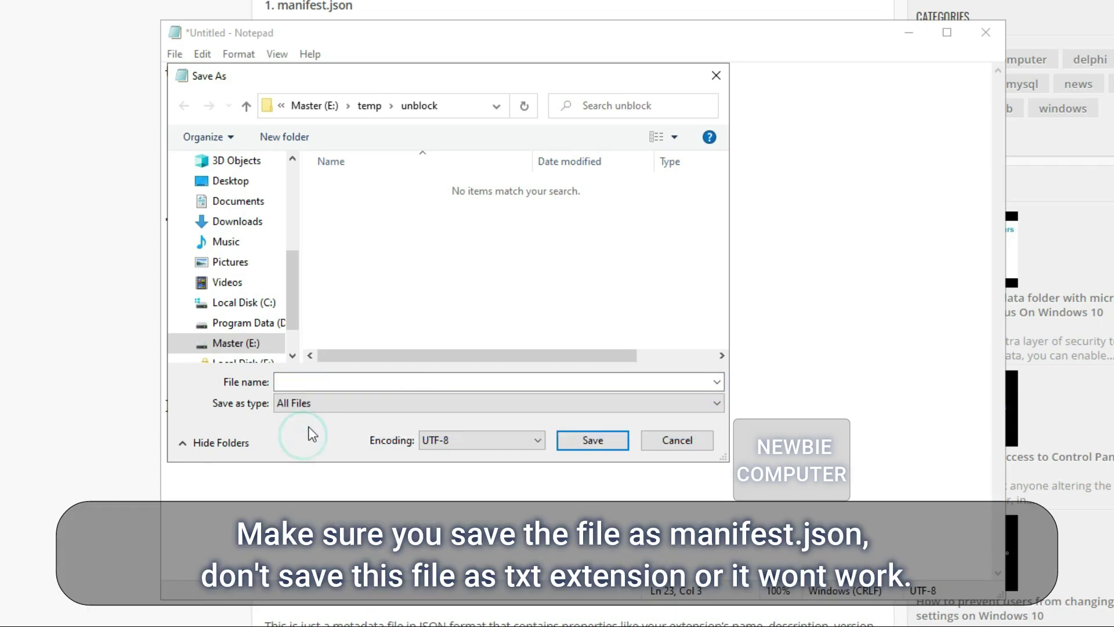
{"action": "left_click", "coordinate": [337, 381]}
{"action": "type", "text": "man"}
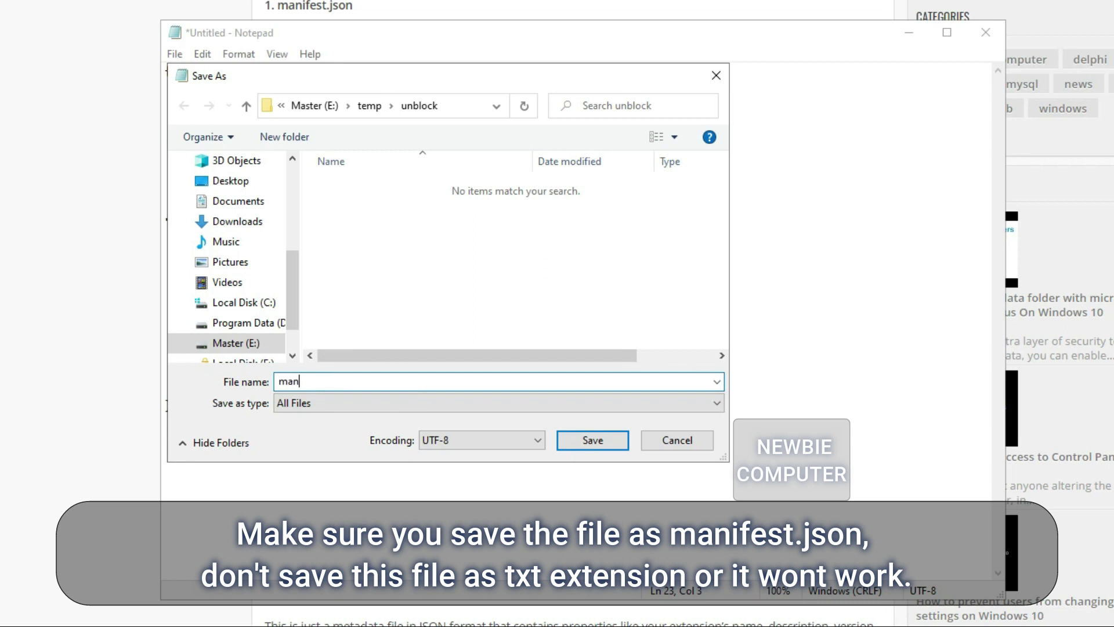
{"action": "type", "text": "ifest.json"}
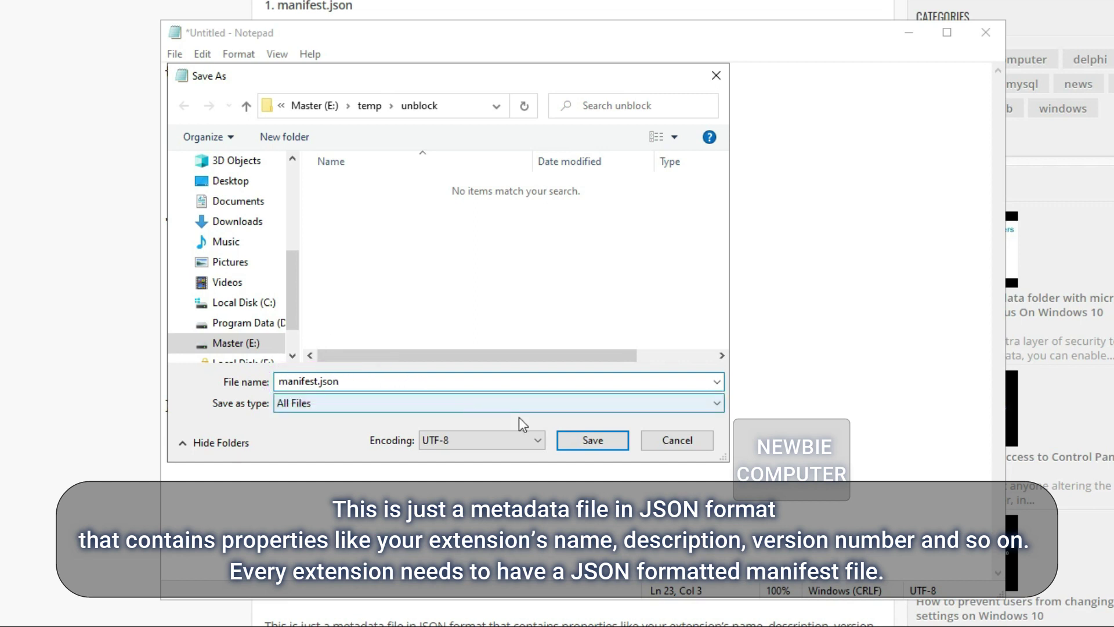
{"action": "left_click", "coordinate": [593, 440]}
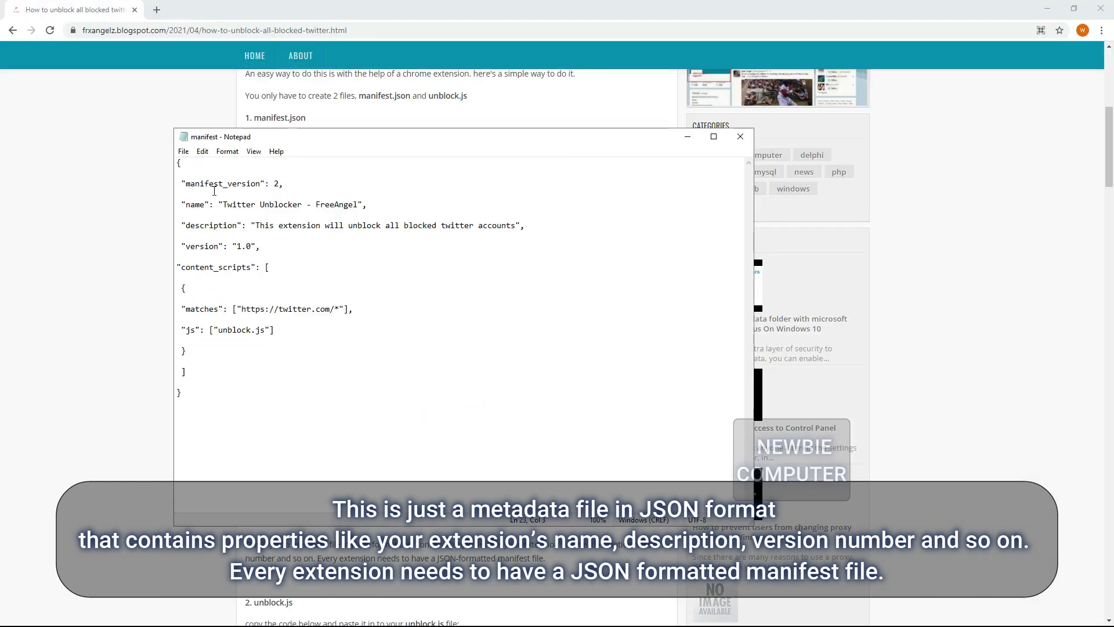
{"action": "left_click", "coordinate": [185, 154]}
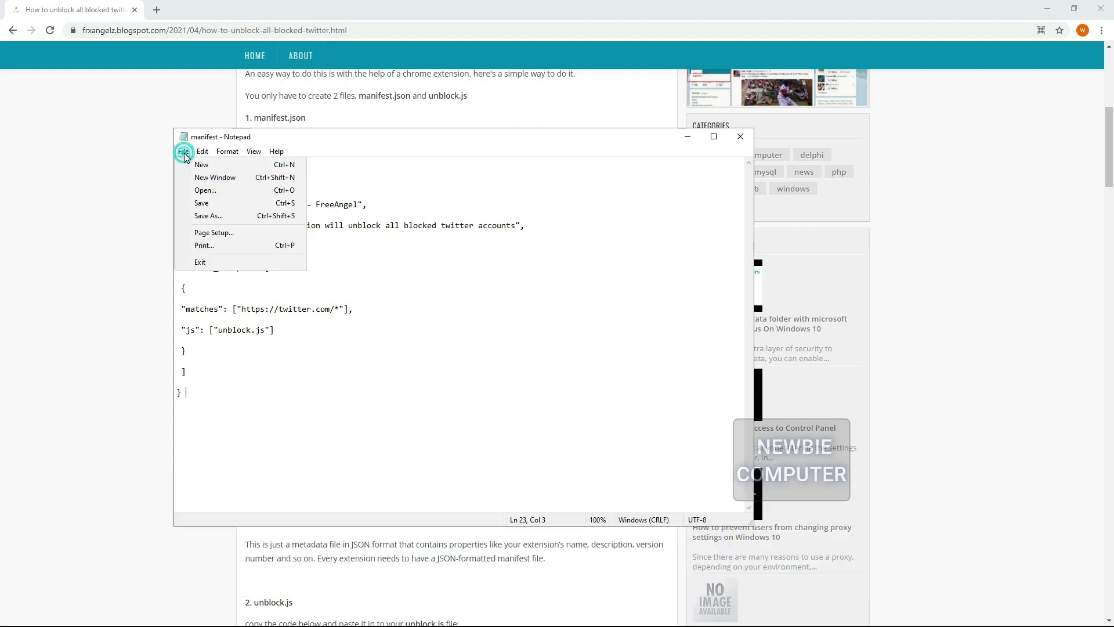
{"action": "left_click", "coordinate": [200, 166]}
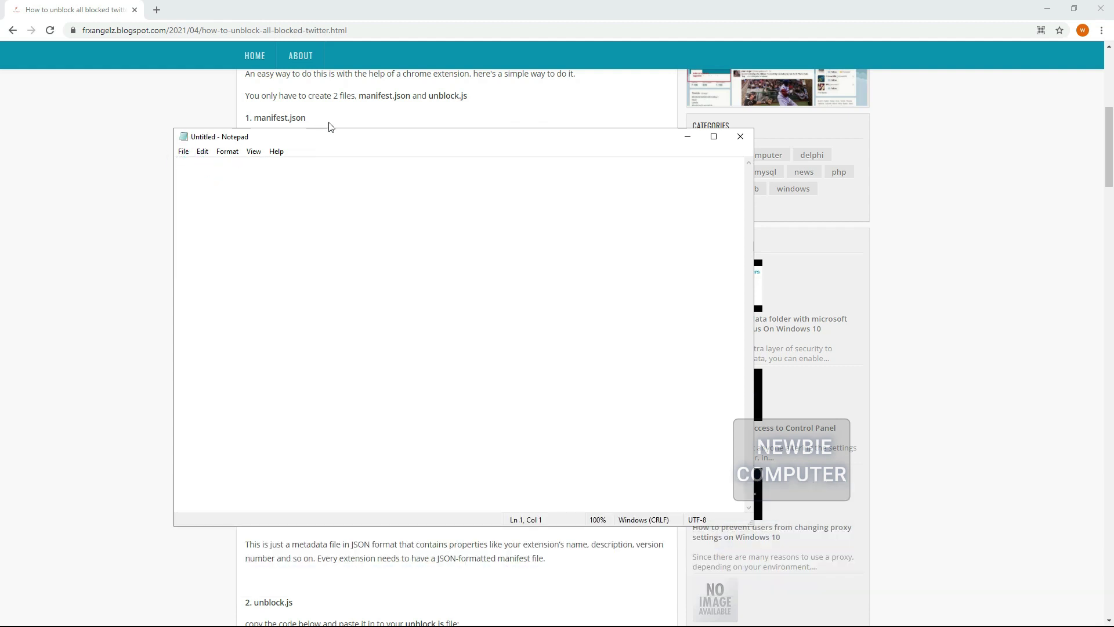
Step: Copy the whole unblock.js script from the blog, opening comment through final brace
{"action": "left_click", "coordinate": [341, 114]}
{"action": "scroll", "coordinate": [389, 239], "scroll_direction": "down", "scroll_amount": 8}
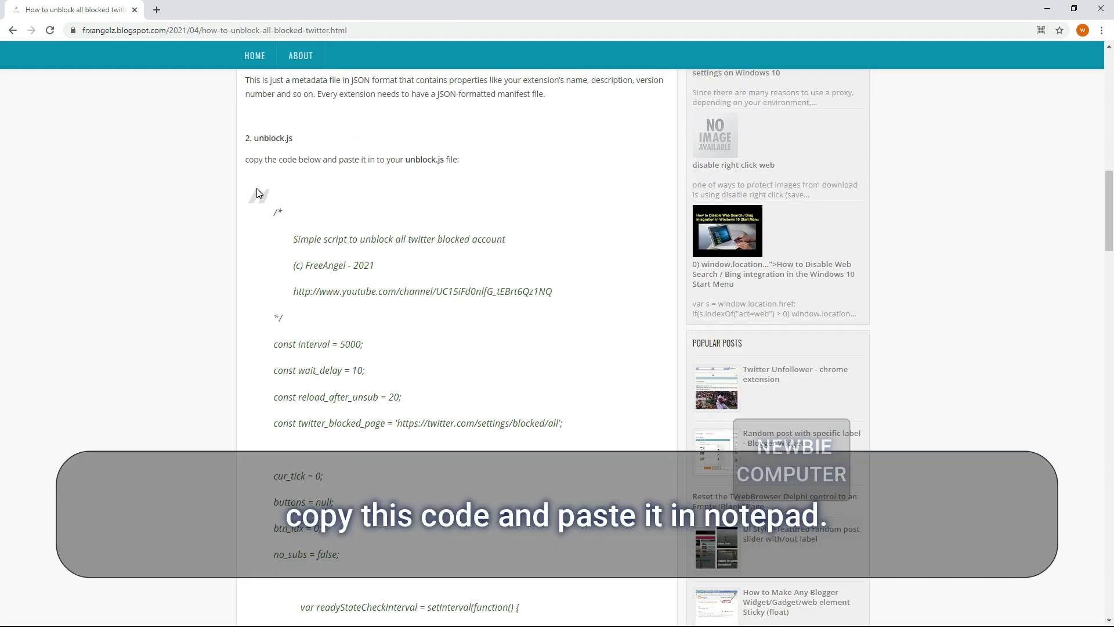
{"action": "left_click_drag", "start_coordinate": [256, 188], "coordinate": [419, 414]}
{"action": "scroll", "coordinate": [437, 386], "scroll_direction": "down", "scroll_amount": 12}
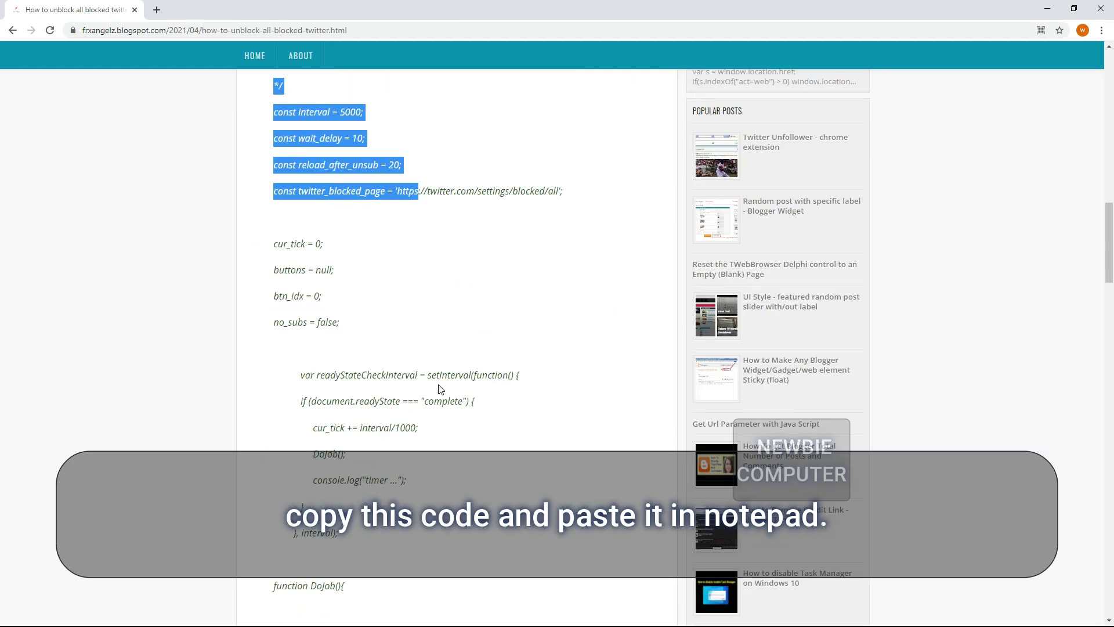
{"action": "scroll", "coordinate": [440, 382], "scroll_direction": "down", "scroll_amount": 17}
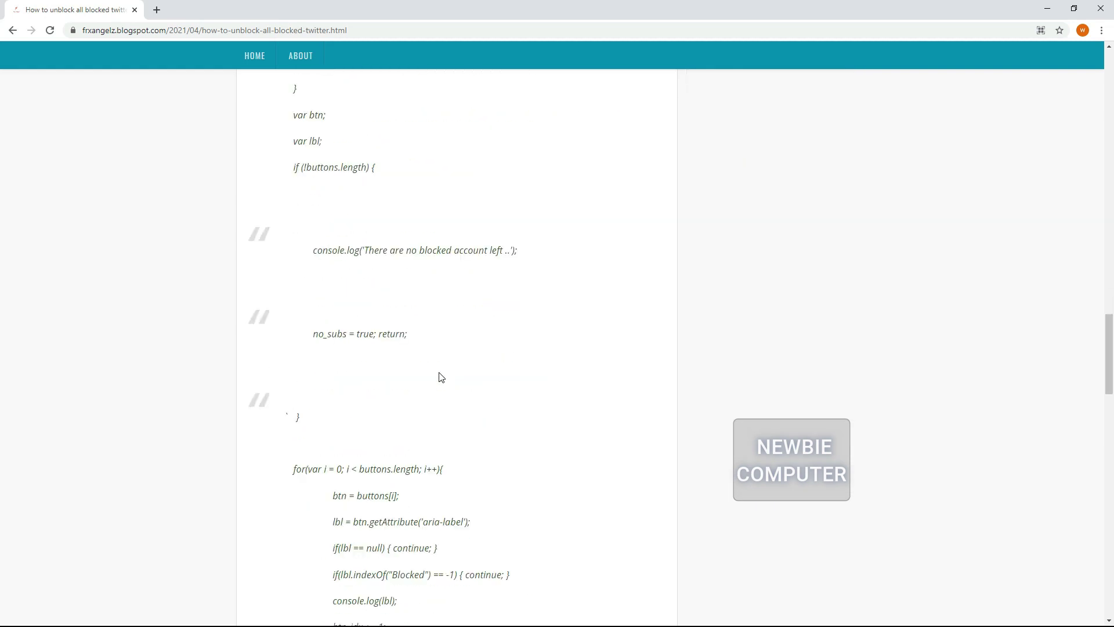
{"action": "scroll", "coordinate": [441, 378], "scroll_direction": "down", "scroll_amount": 5}
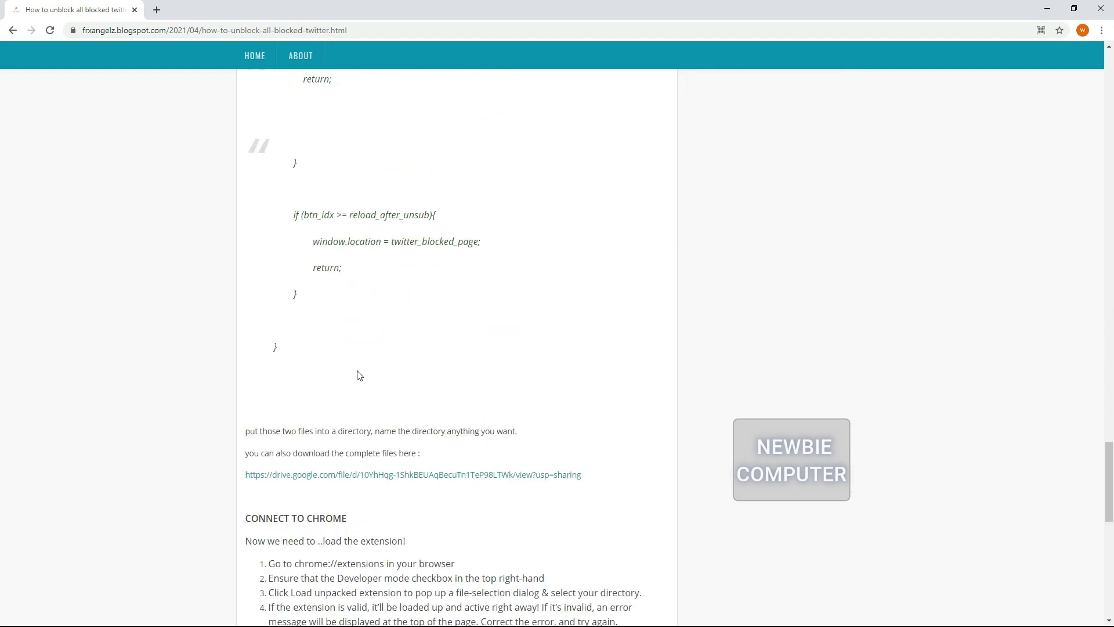
{"action": "left_click", "coordinate": [334, 355], "text": "shift"}
{"action": "right_click", "coordinate": [341, 216]}
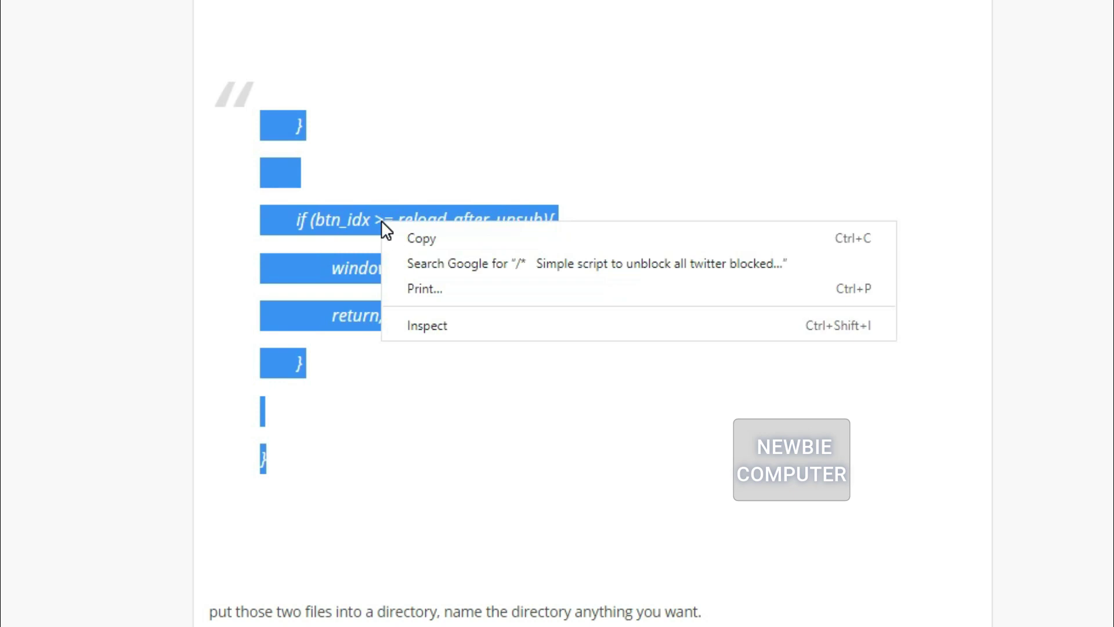
{"action": "left_click", "coordinate": [452, 241]}
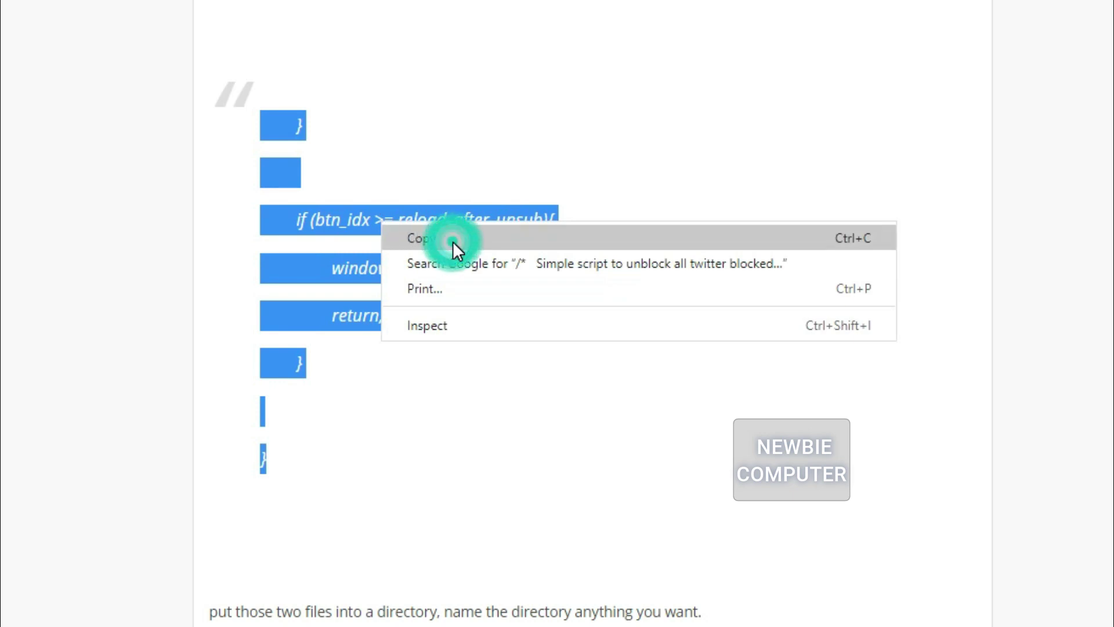
Step: Paste the unblock.js script into the blank Notepad document
{"action": "key", "text": "super"}
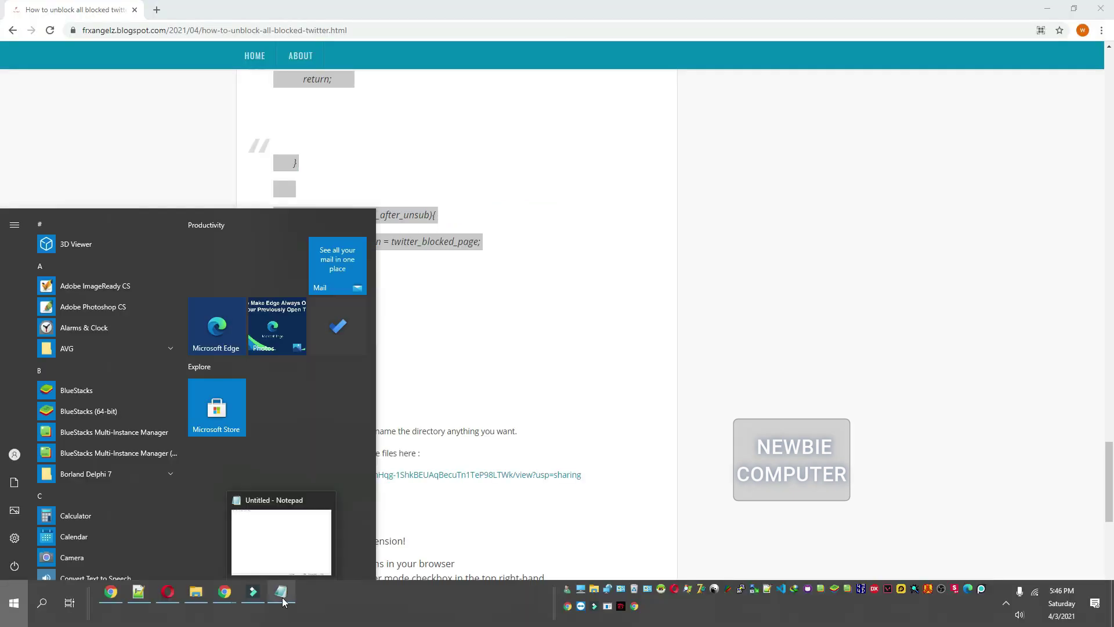
{"action": "left_click", "coordinate": [283, 602]}
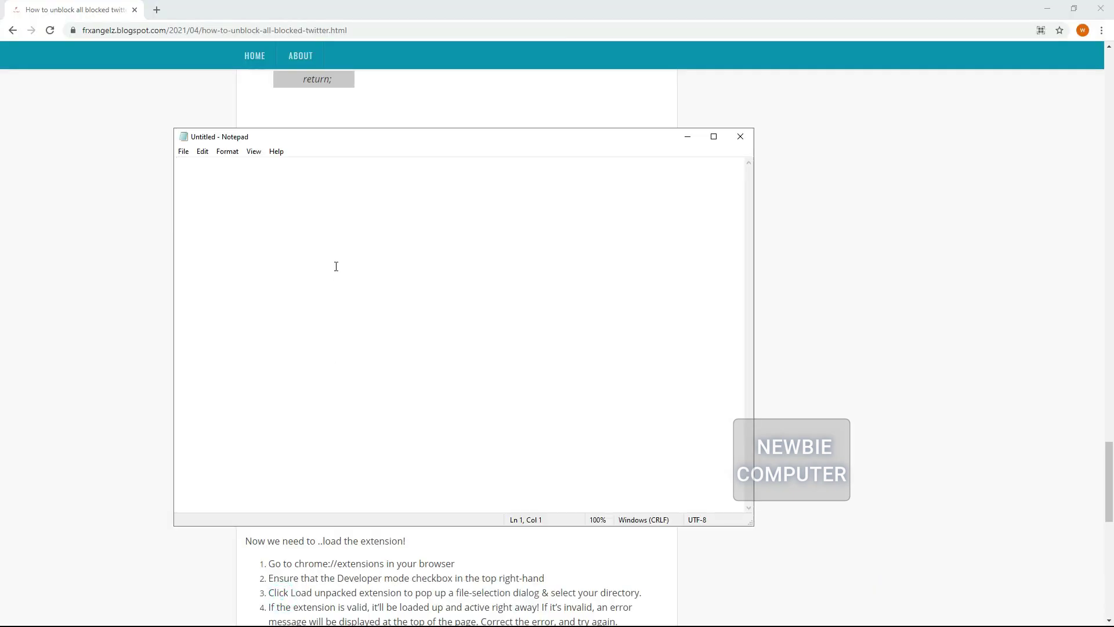
{"action": "right_click", "coordinate": [216, 192]}
{"action": "left_click", "coordinate": [239, 243]}
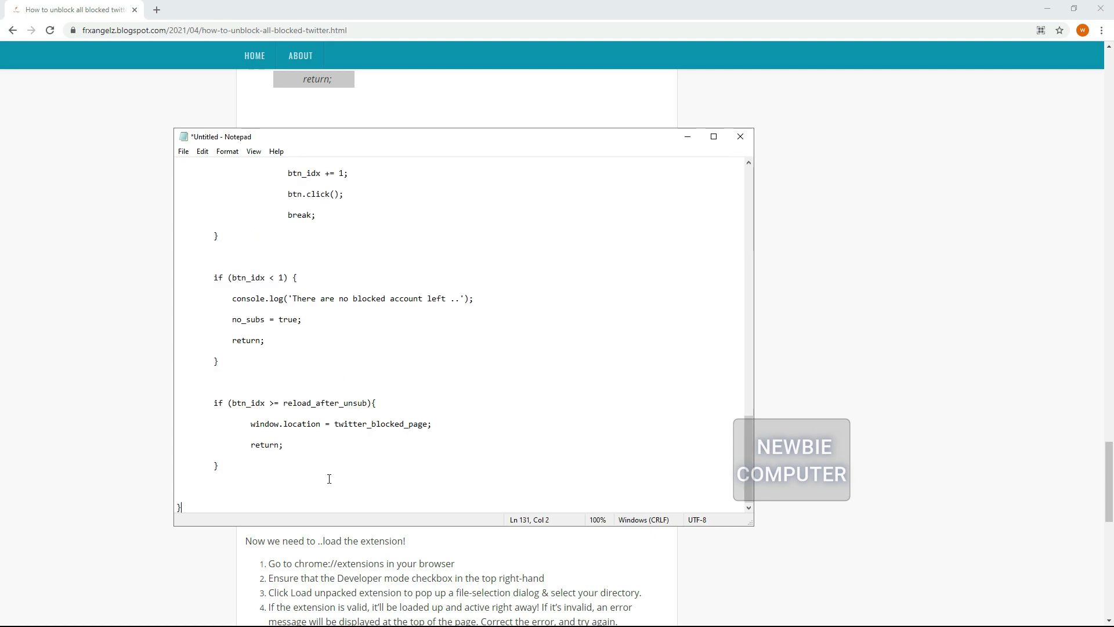
{"action": "scroll", "coordinate": [329, 478], "scroll_direction": "up", "scroll_amount": 20}
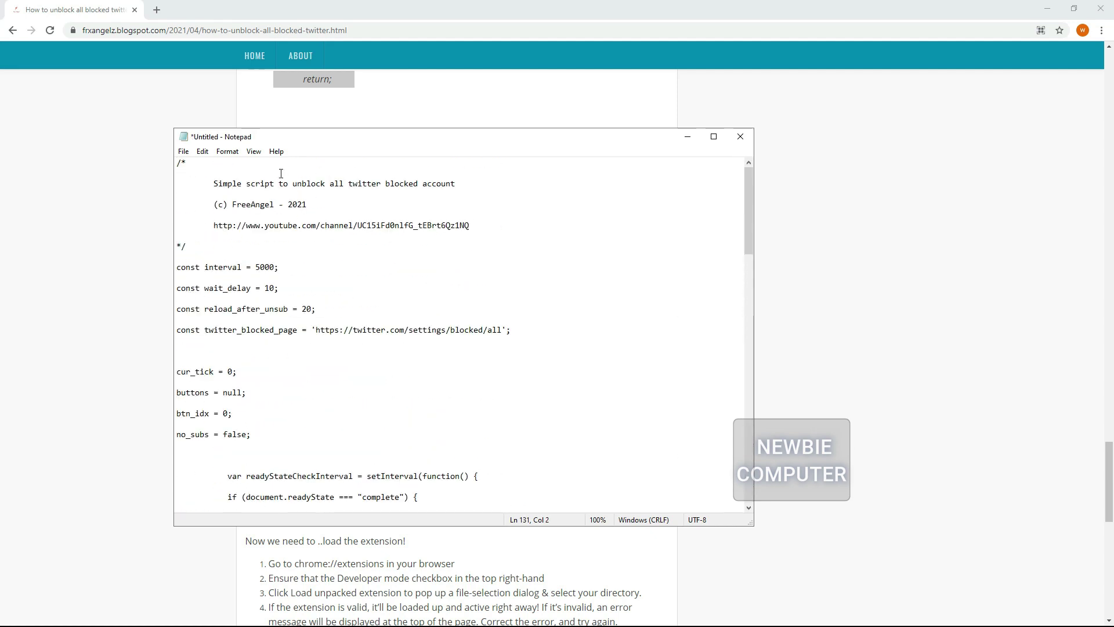
Step: Review the settings: interval 5000, wait_delay 10, reload_after_unsub 20 and the blocked-accounts page URL
{"action": "left_click_drag", "start_coordinate": [256, 267], "coordinate": [276, 267]}
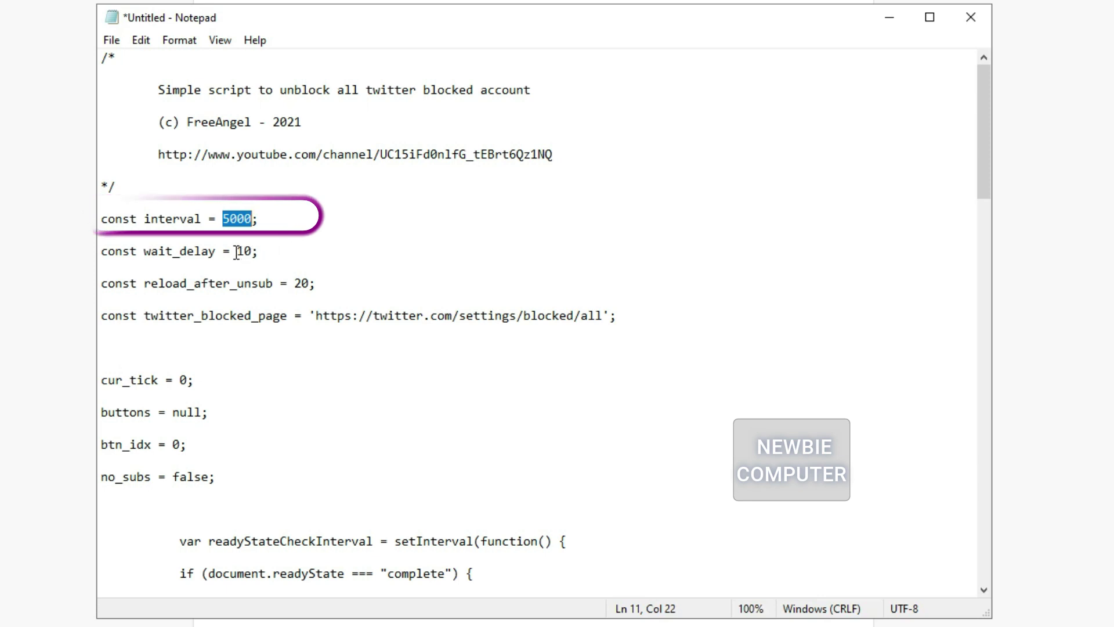
{"action": "left_click_drag", "start_coordinate": [237, 251], "coordinate": [251, 253]}
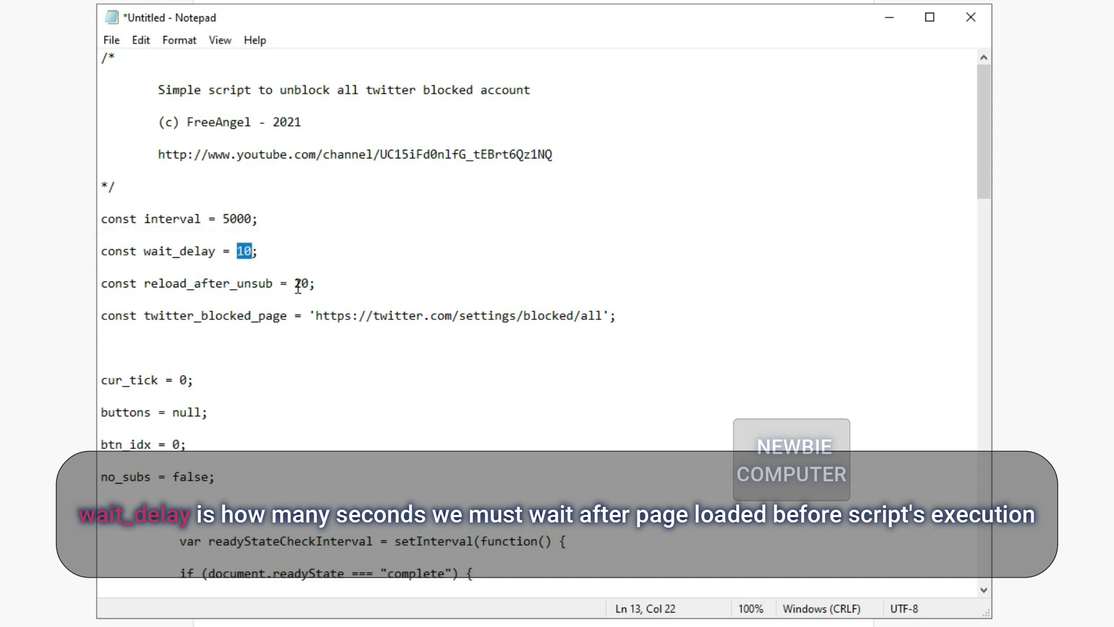
{"action": "left_click_drag", "start_coordinate": [297, 283], "coordinate": [309, 283]}
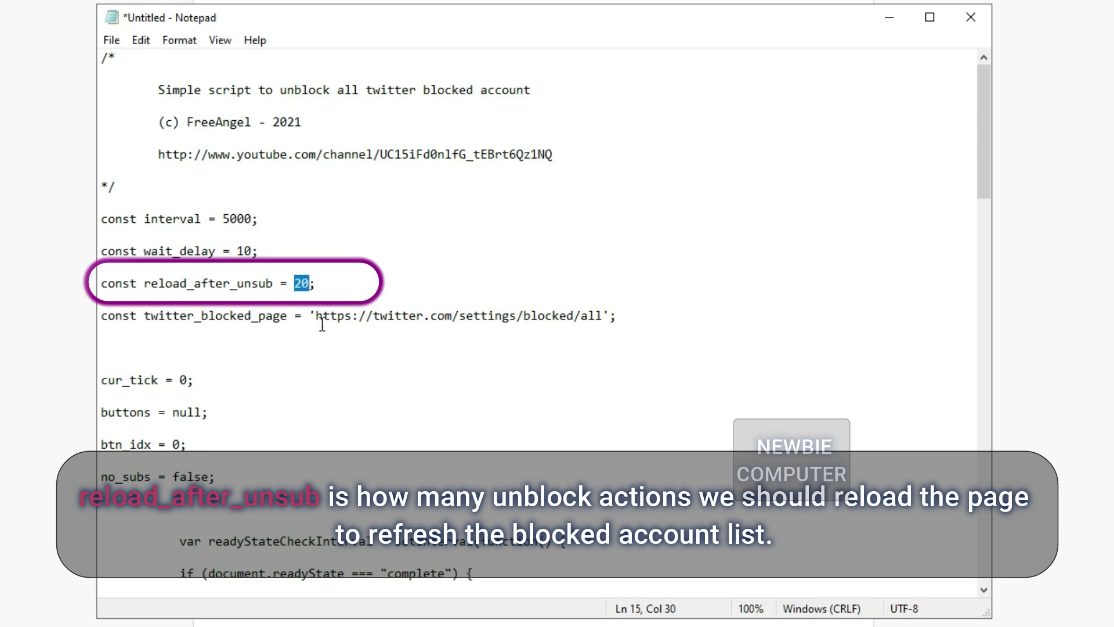
{"action": "left_click_drag", "start_coordinate": [314, 315], "coordinate": [604, 316]}
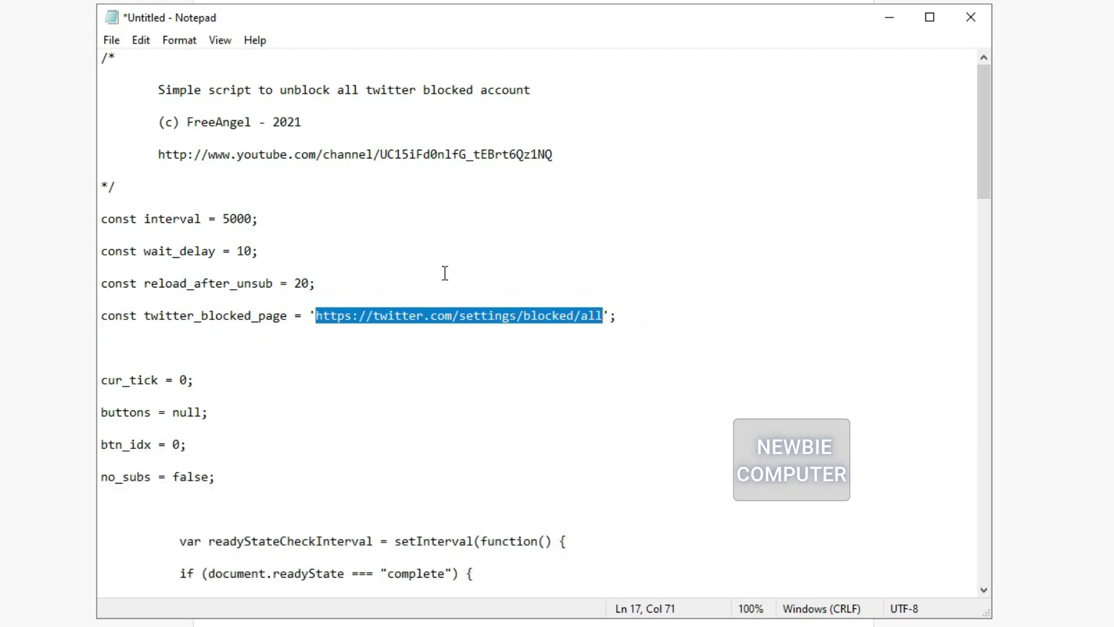
Step: Save the script as unblock.js with All Files type in E:\temp\unblock
{"action": "left_click", "coordinate": [111, 41]}
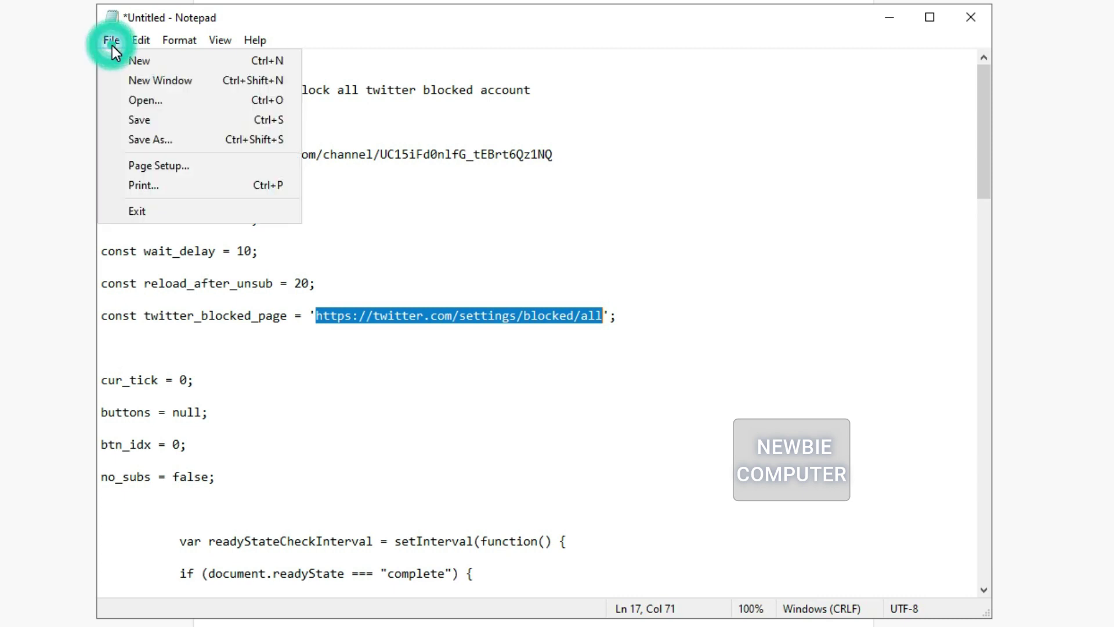
{"action": "left_click", "coordinate": [175, 142]}
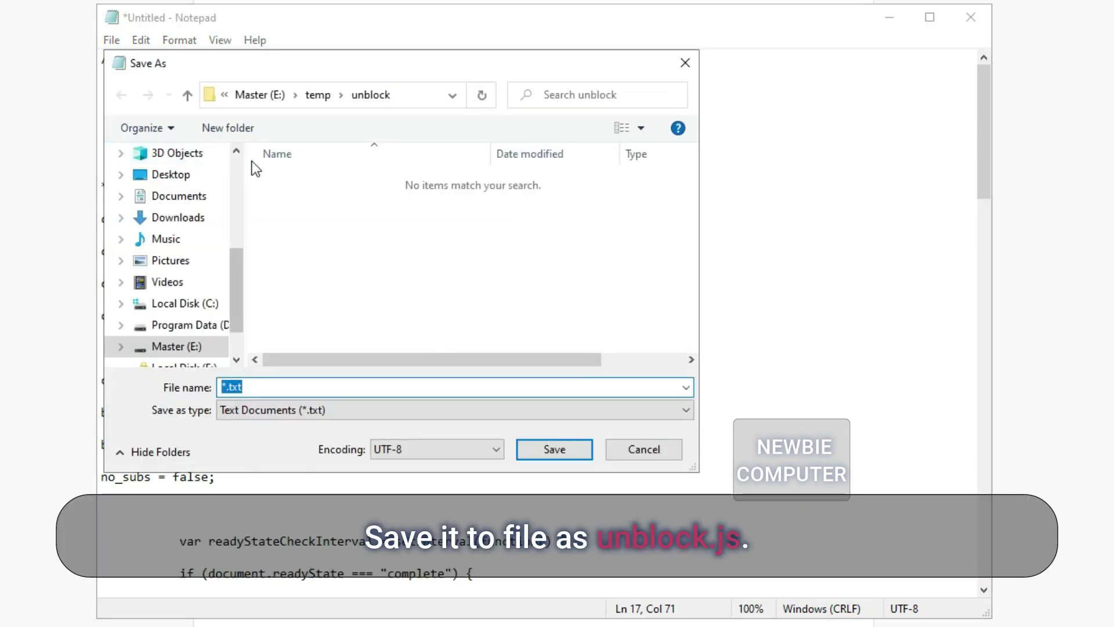
{"action": "left_click", "coordinate": [280, 410]}
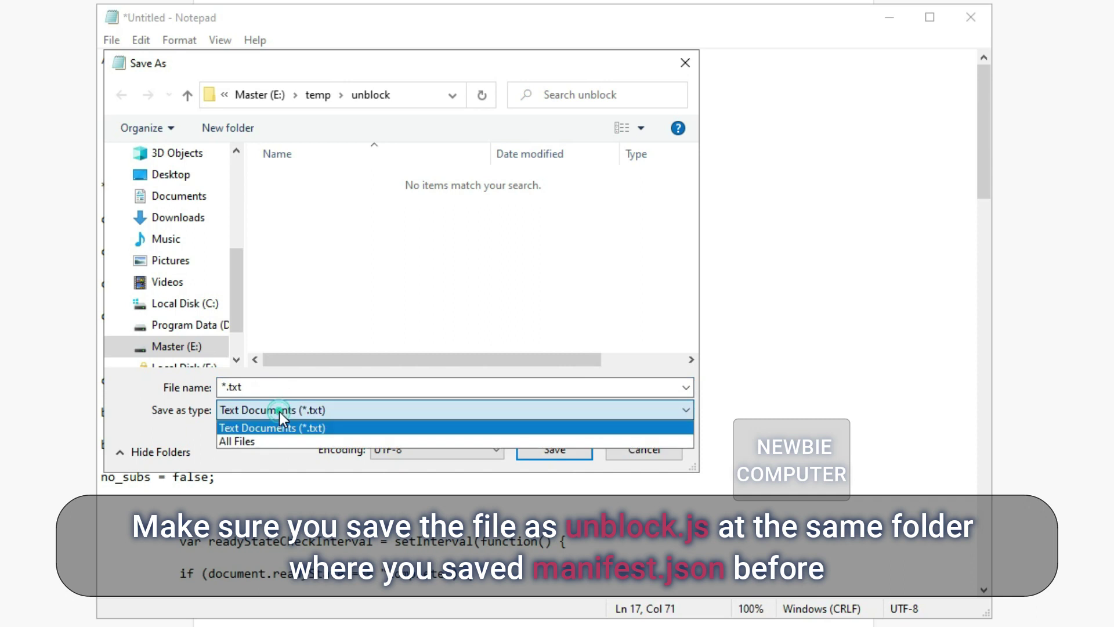
{"action": "left_click", "coordinate": [259, 440]}
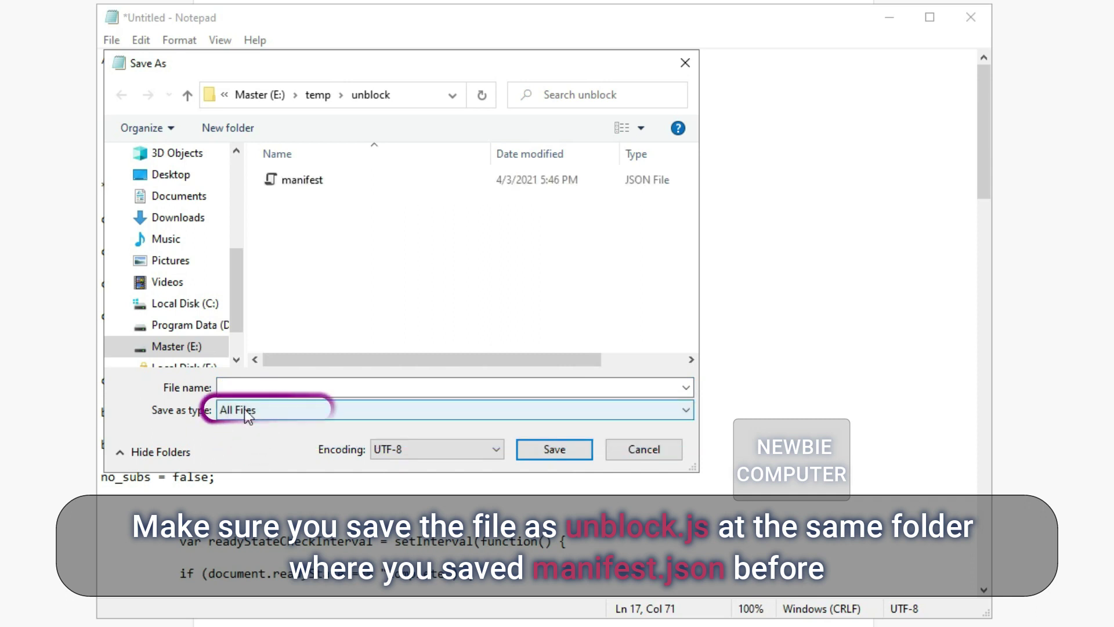
{"action": "left_click", "coordinate": [259, 387]}
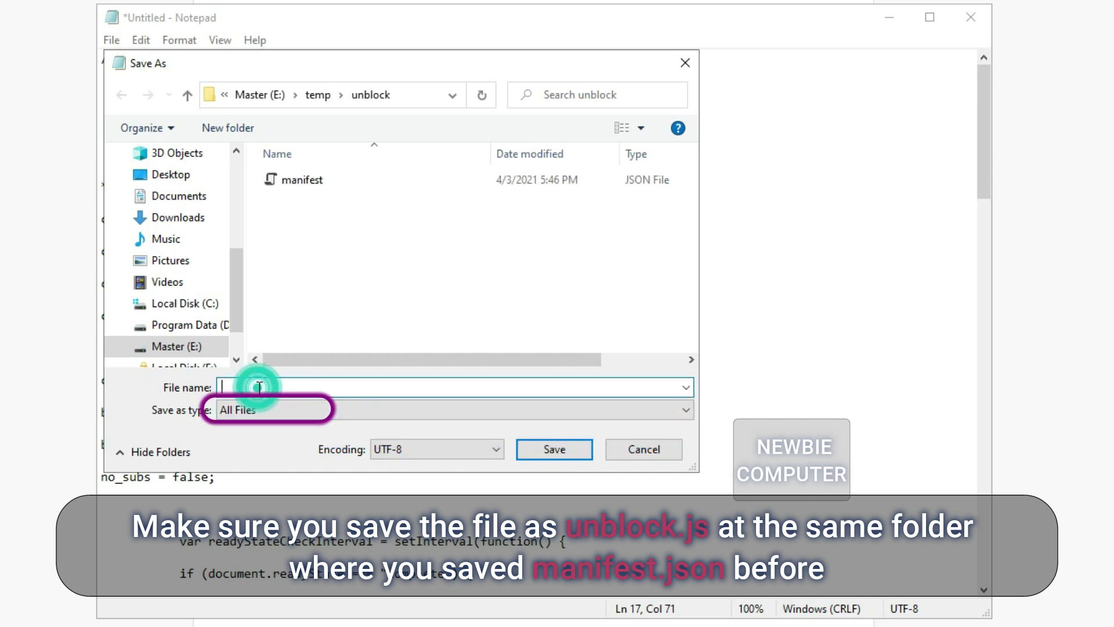
{"action": "type", "text": "unblo"}
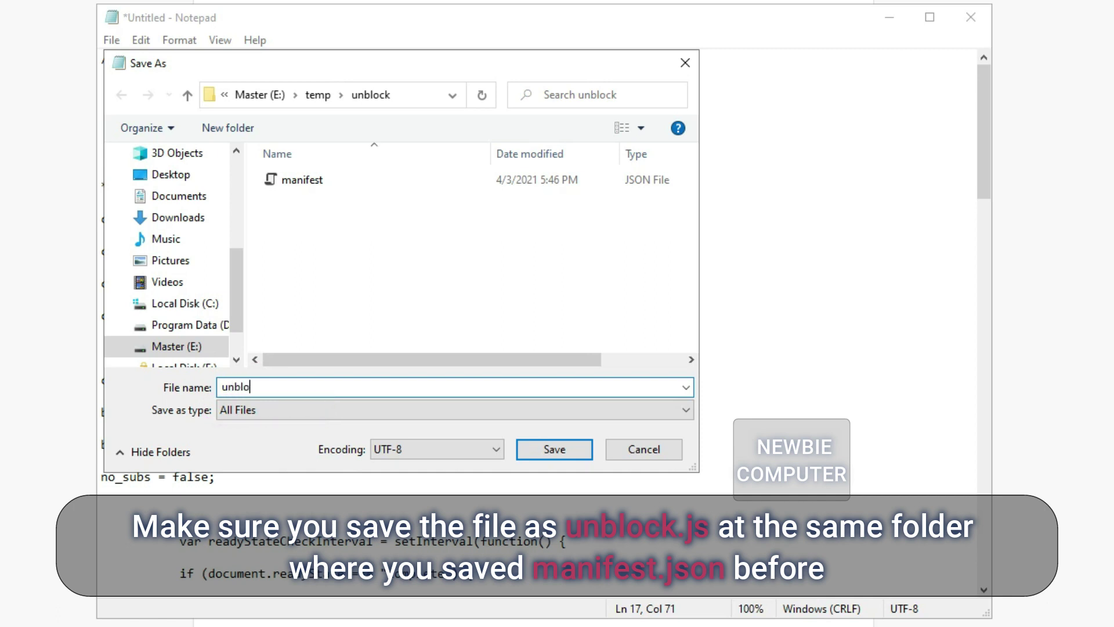
{"action": "type", "text": "ck.js"}
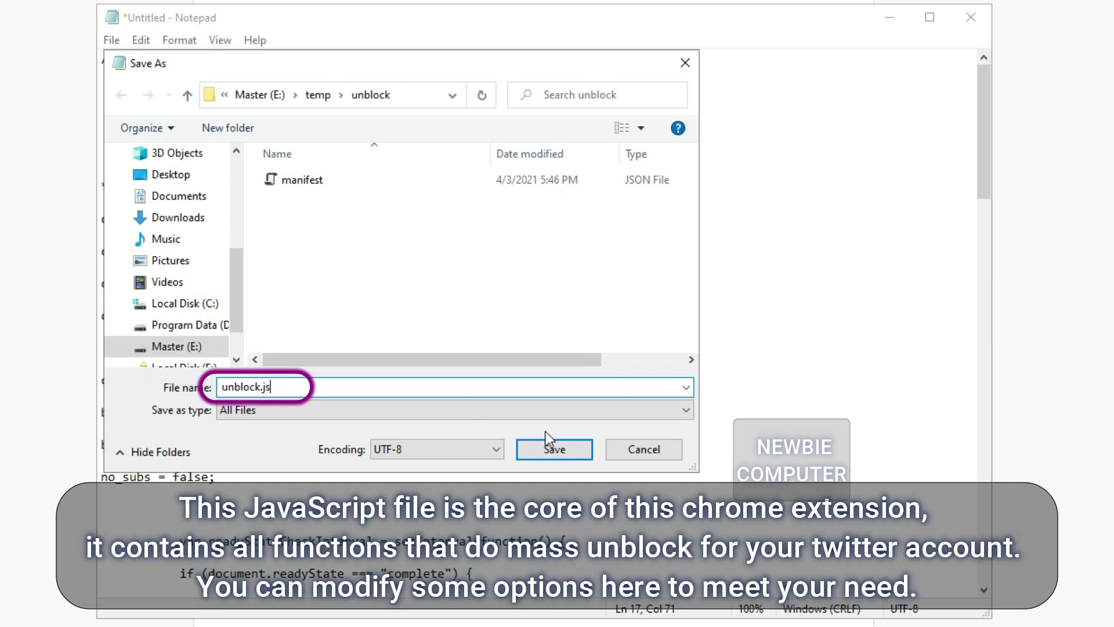
Step: Save unblock.js, confirm both files in E:\temp\unblock, and open a new Chrome tab
{"action": "left_click", "coordinate": [553, 450]}
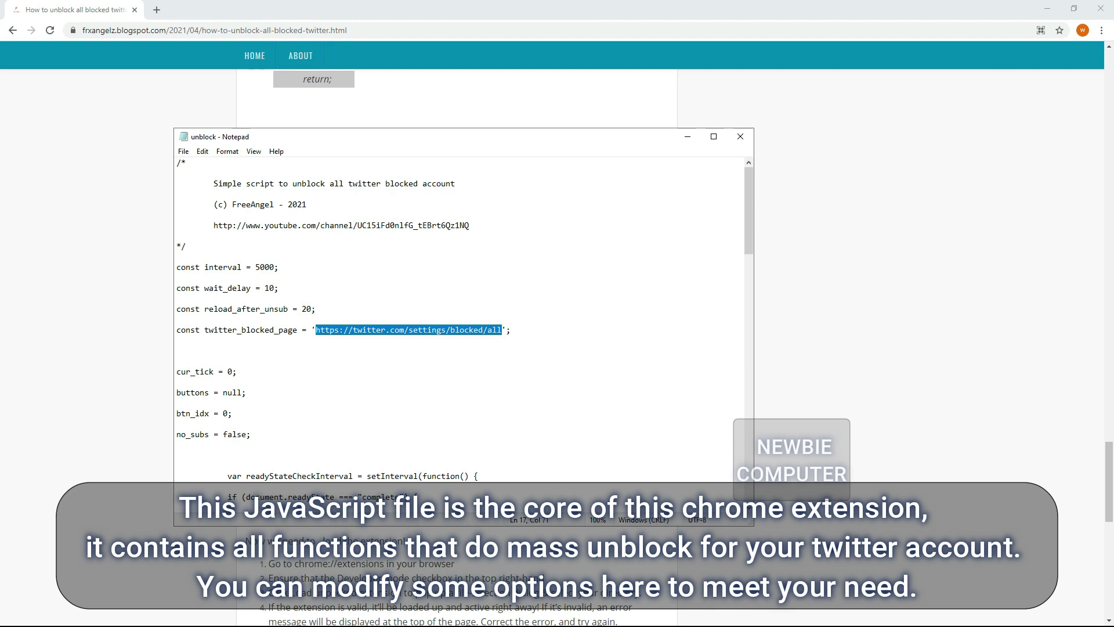
{"action": "key", "text": "super"}
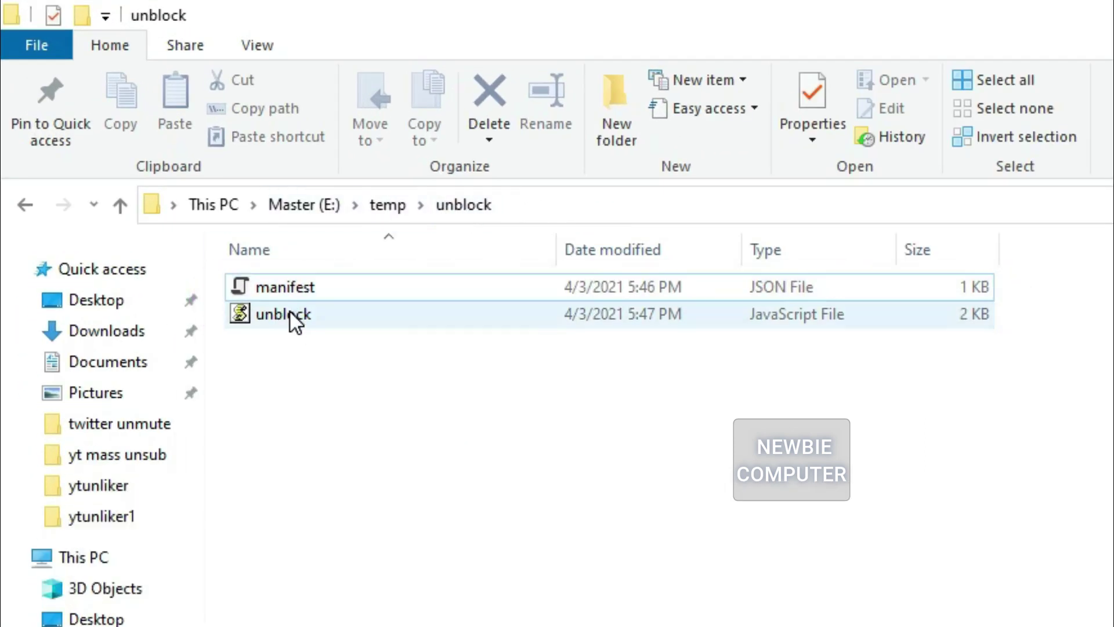
{"action": "left_click", "coordinate": [14, 602]}
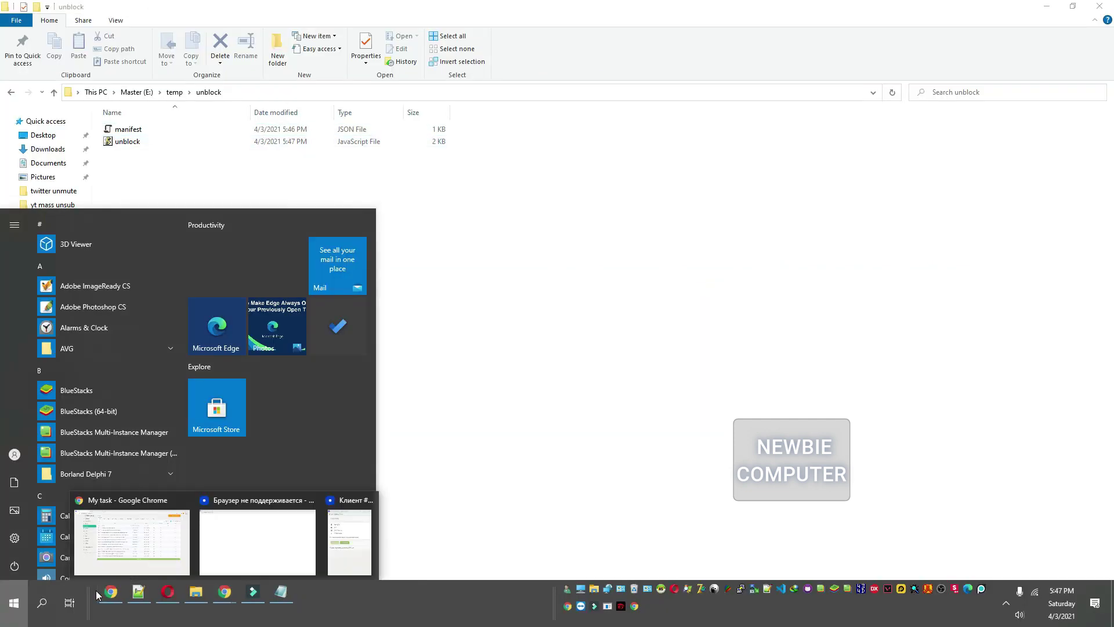
{"action": "left_click", "coordinate": [109, 591]}
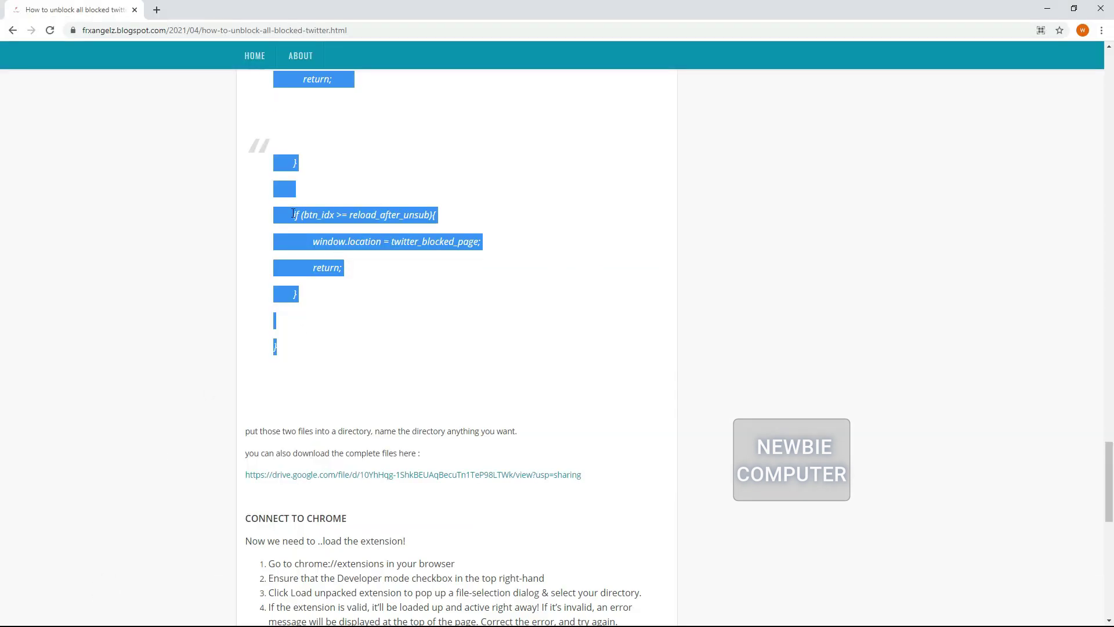
{"action": "left_click", "coordinate": [157, 9]}
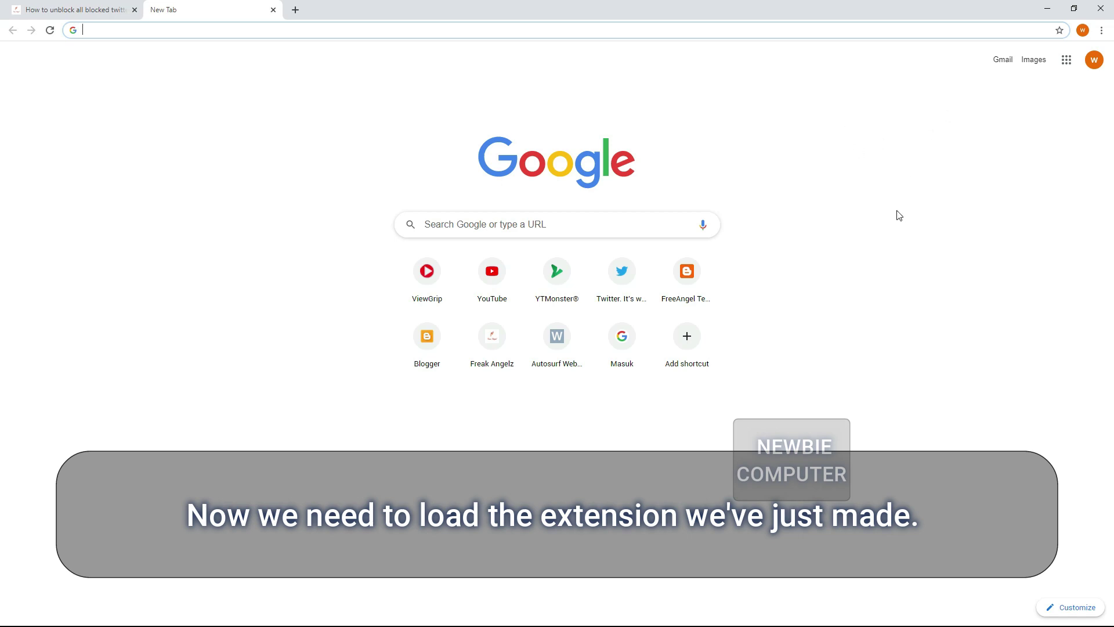
Step: Go to Chrome's Extensions page through Settings and turn Developer mode on
{"action": "left_click", "coordinate": [1101, 30]}
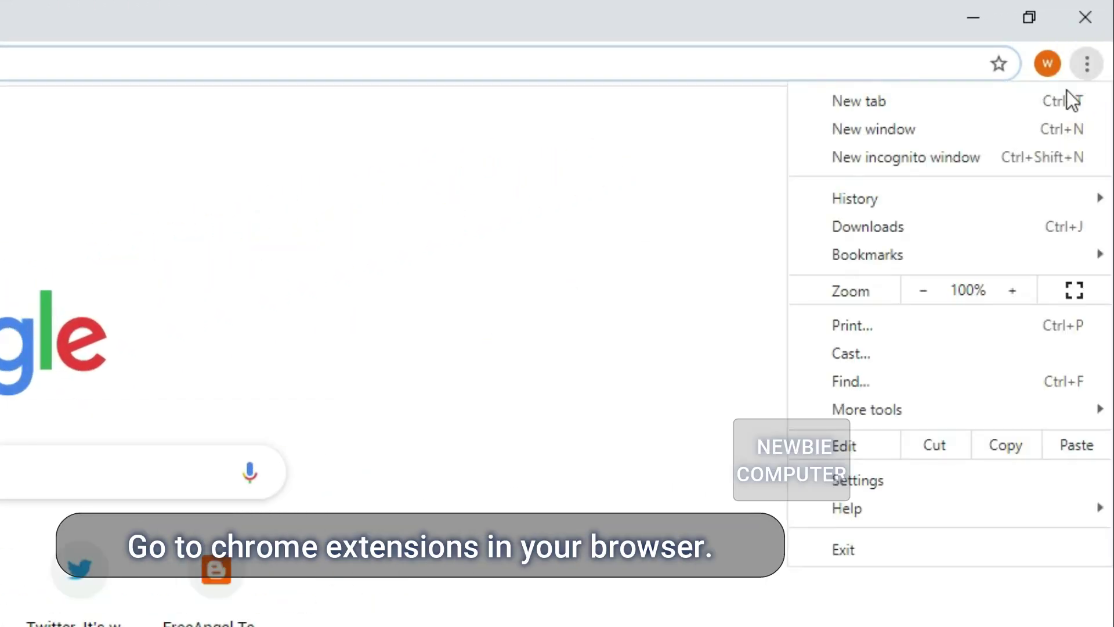
{"action": "left_click", "coordinate": [834, 491]}
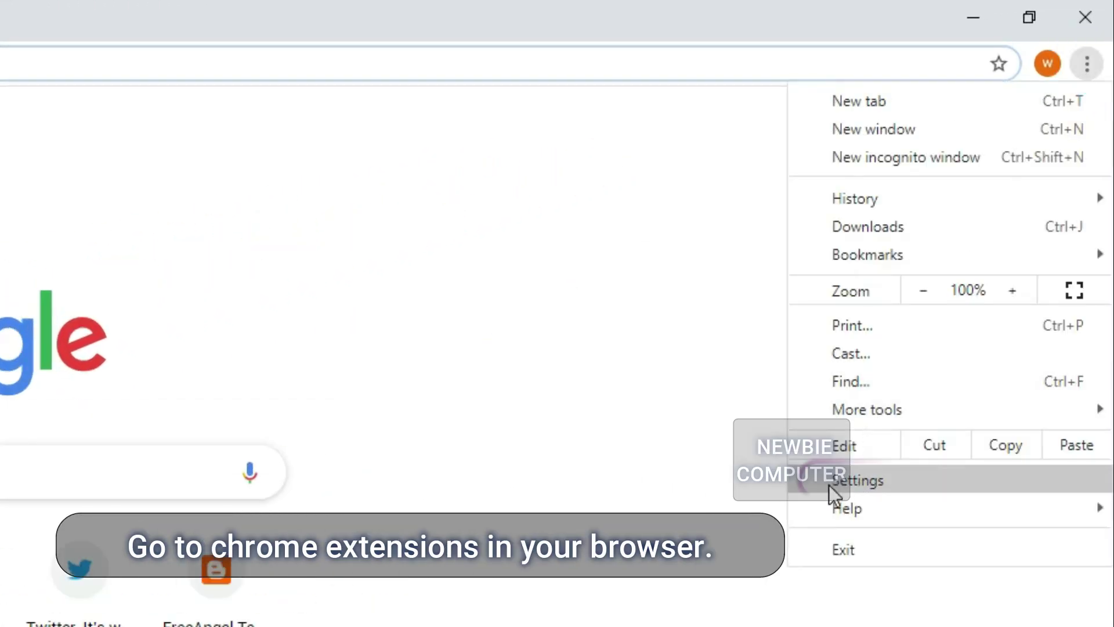
{"action": "left_click", "coordinate": [885, 483]}
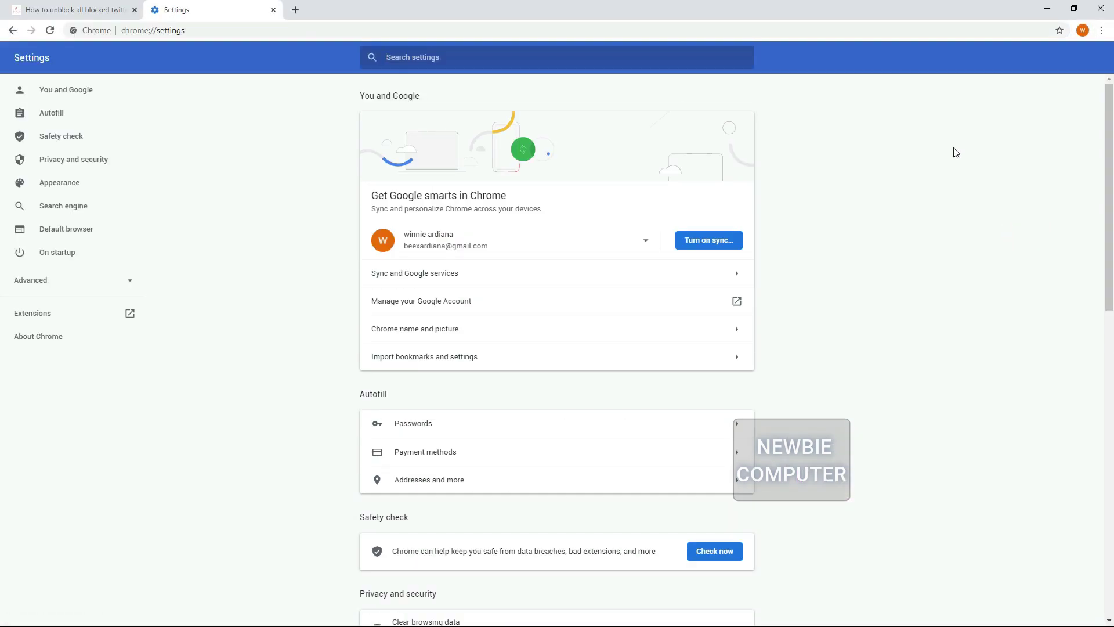
{"action": "left_click", "coordinate": [36, 315]}
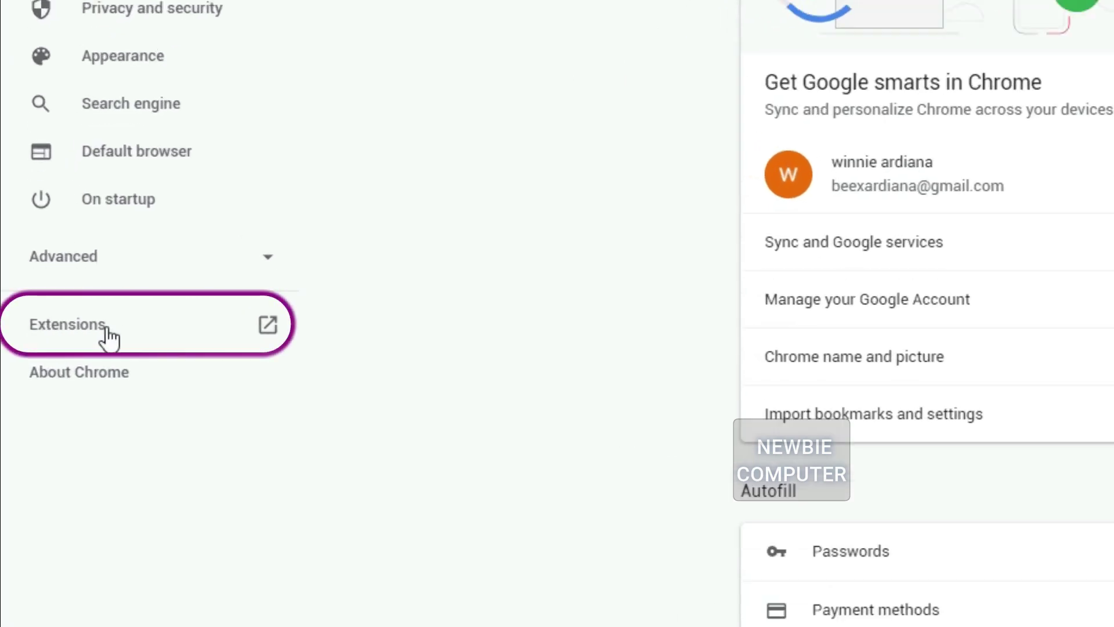
{"action": "left_click", "coordinate": [102, 326]}
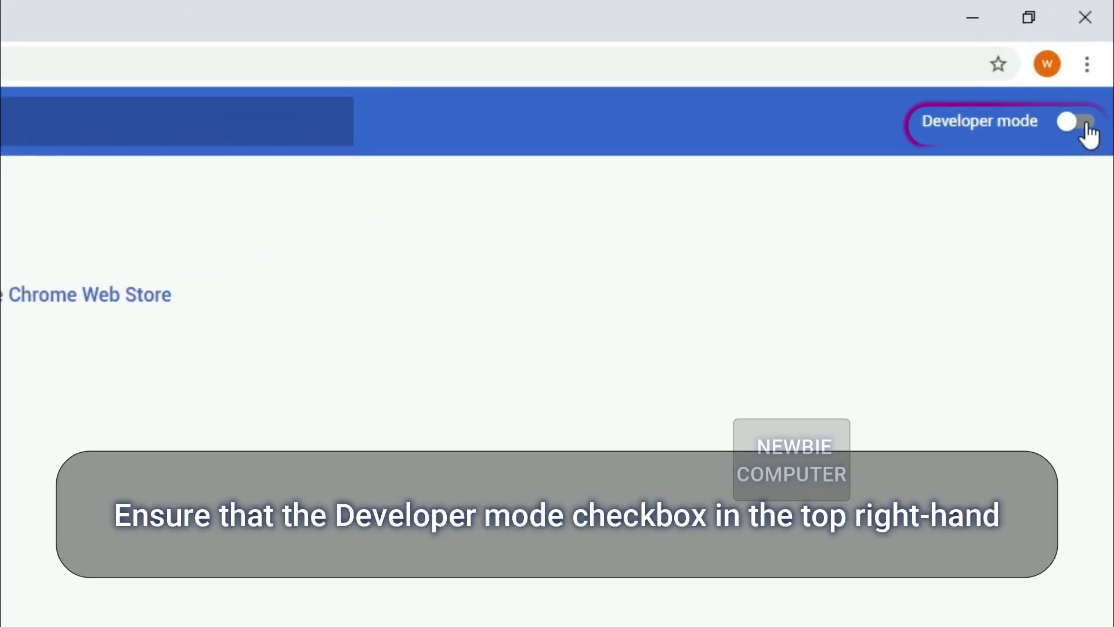
{"action": "left_click", "coordinate": [1083, 121]}
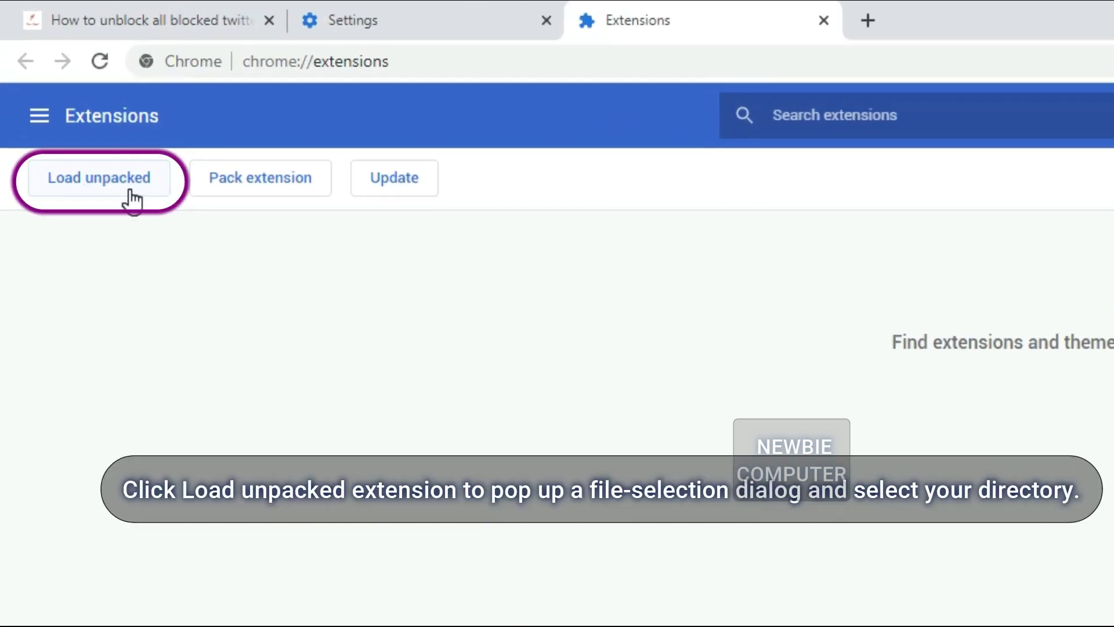
Step: Load the E:\temp\unblock folder as an unpacked extension
{"action": "left_click", "coordinate": [129, 192]}
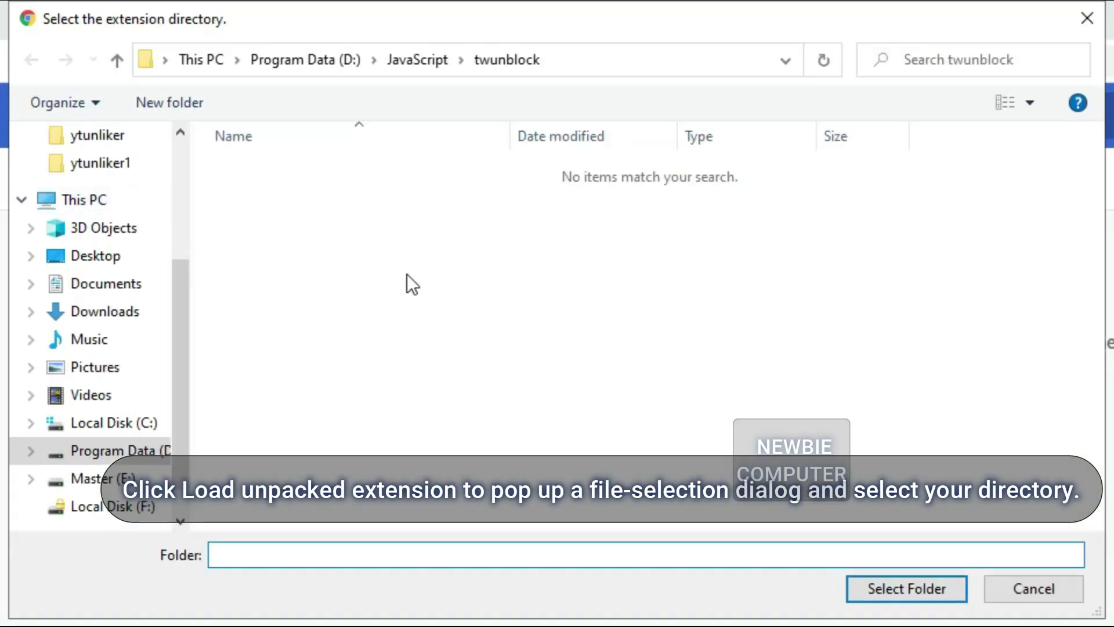
{"action": "left_click", "coordinate": [107, 481]}
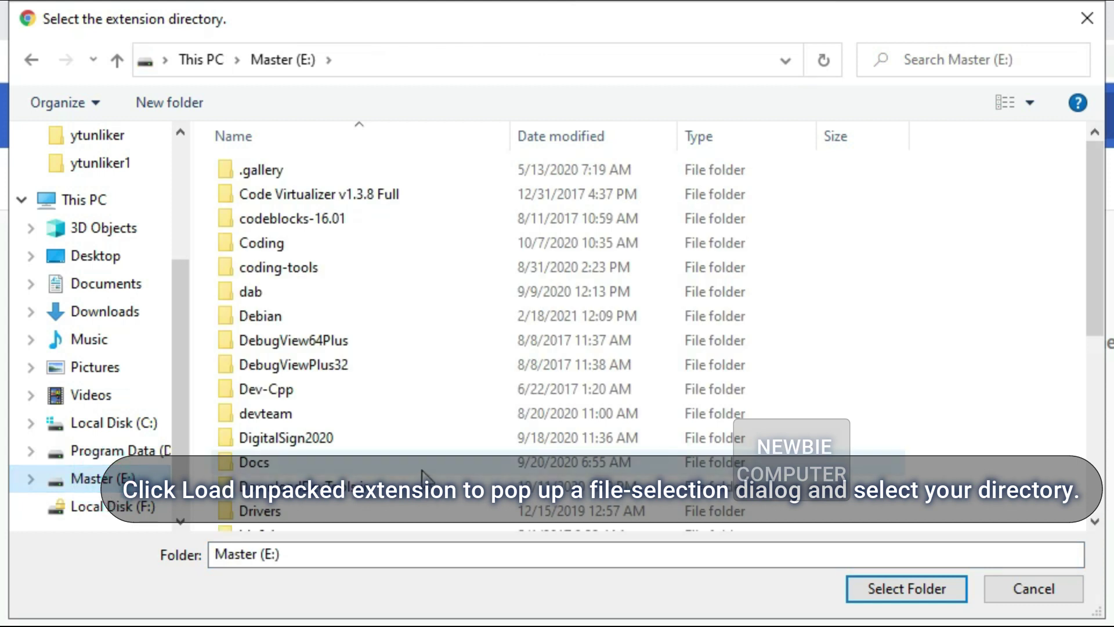
{"action": "scroll", "coordinate": [426, 468], "scroll_direction": "down", "scroll_amount": 5}
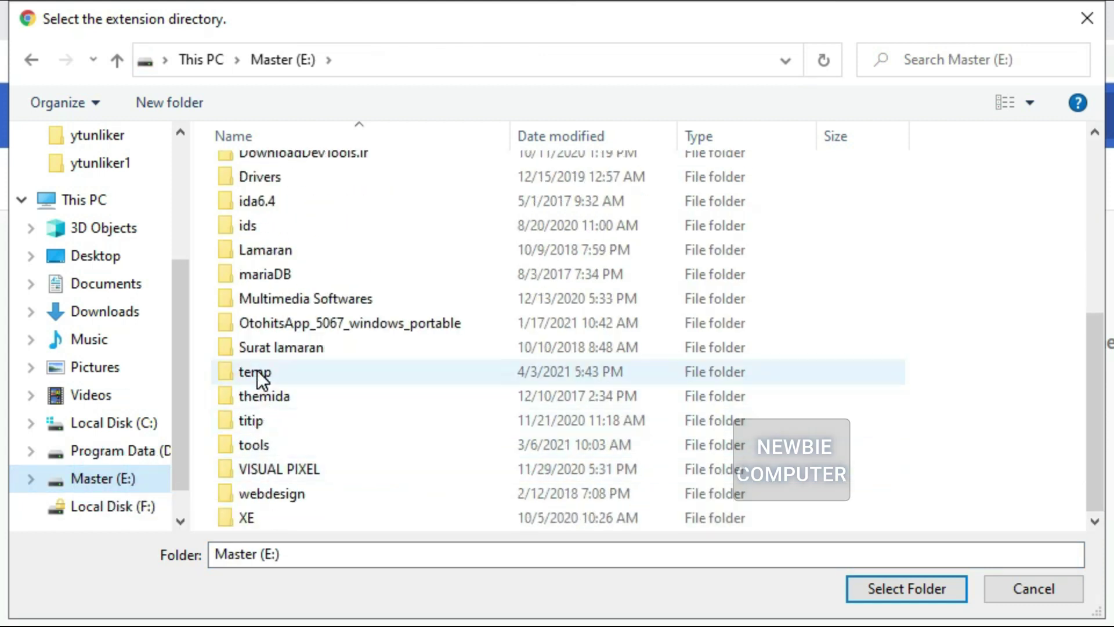
{"action": "double_click", "coordinate": [256, 371]}
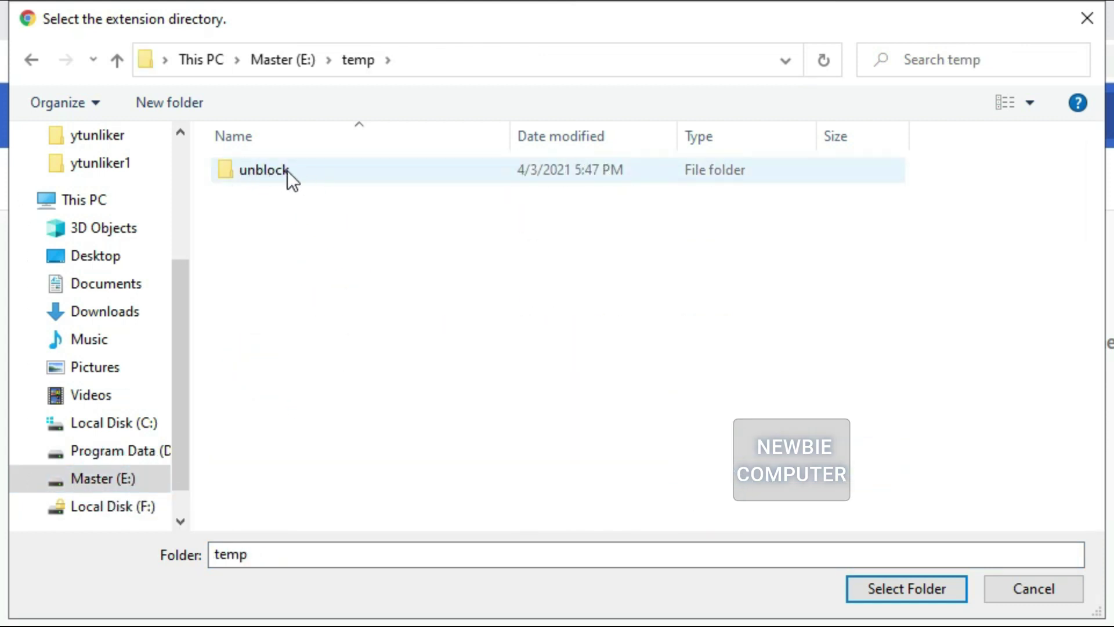
{"action": "left_click", "coordinate": [272, 168]}
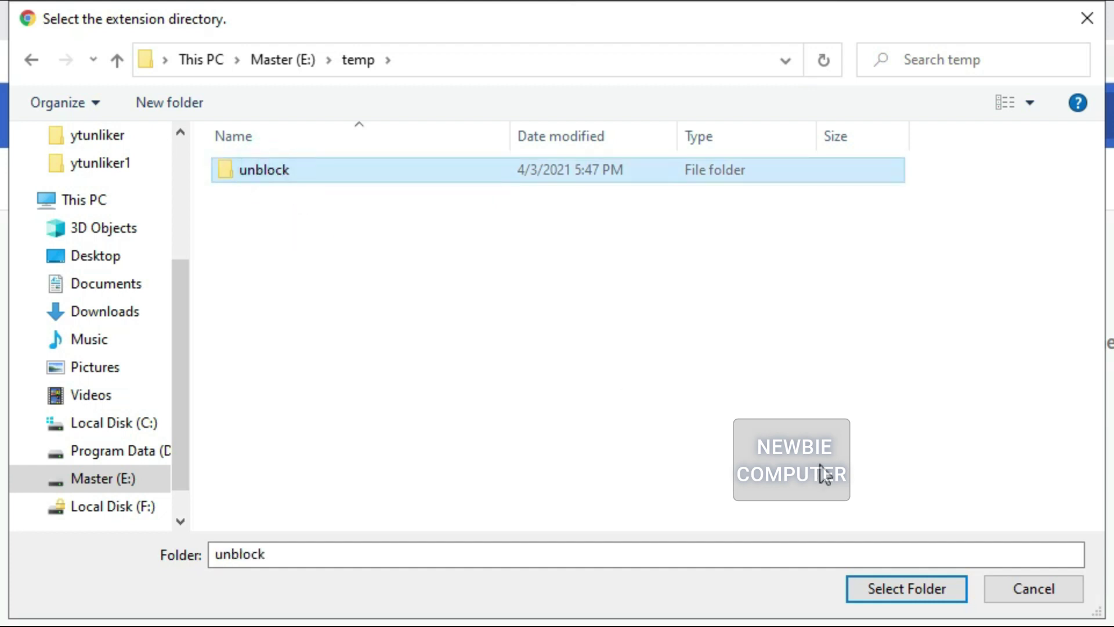
{"action": "left_click", "coordinate": [894, 589]}
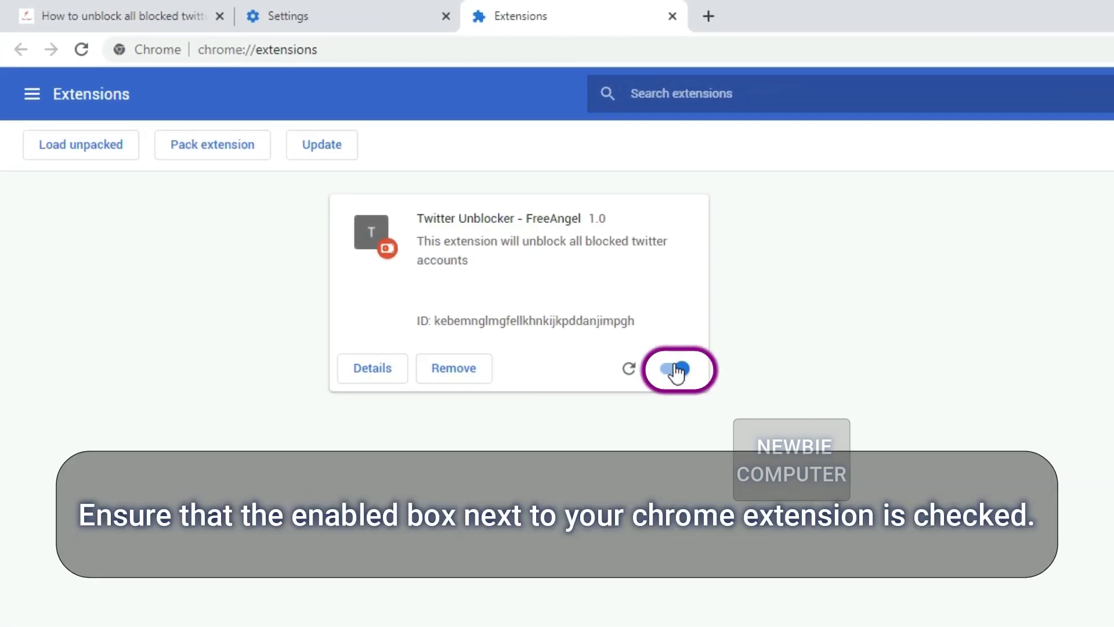
Step: Go to twitter.com in the browser tab
{"action": "left_click", "coordinate": [364, 19]}
{"action": "left_click", "coordinate": [361, 54]}
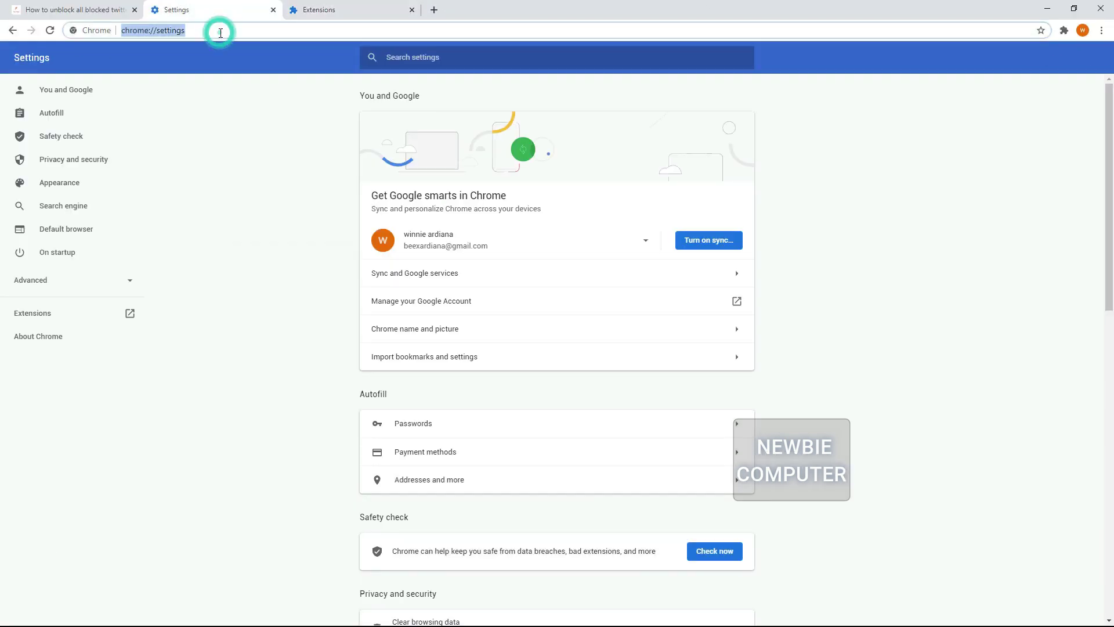
{"action": "type", "text": "t"}
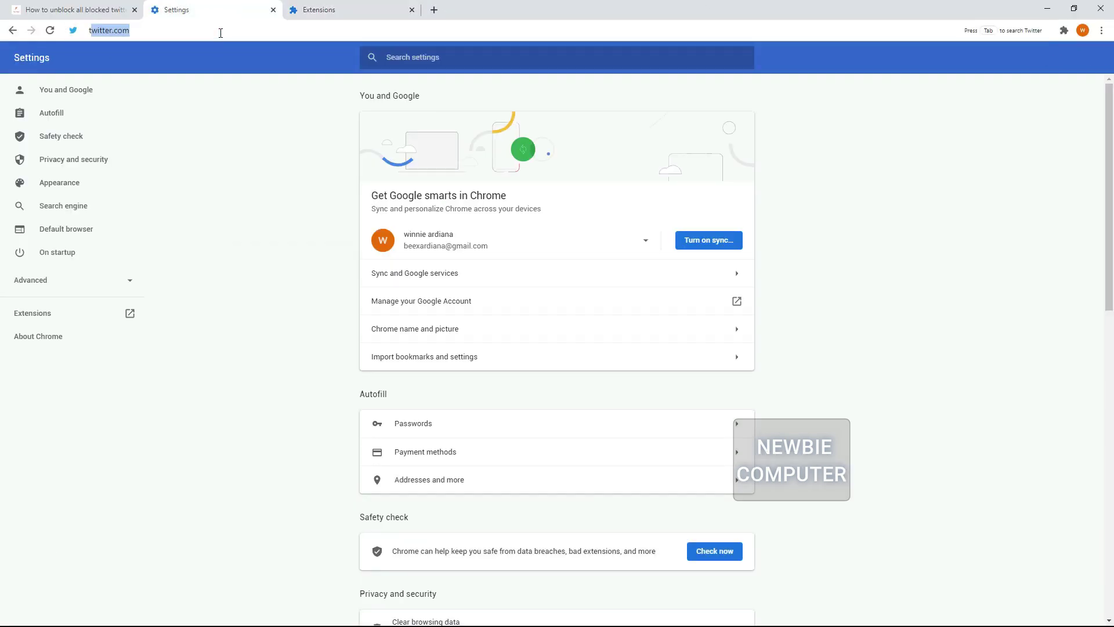
{"action": "key", "text": "Return"}
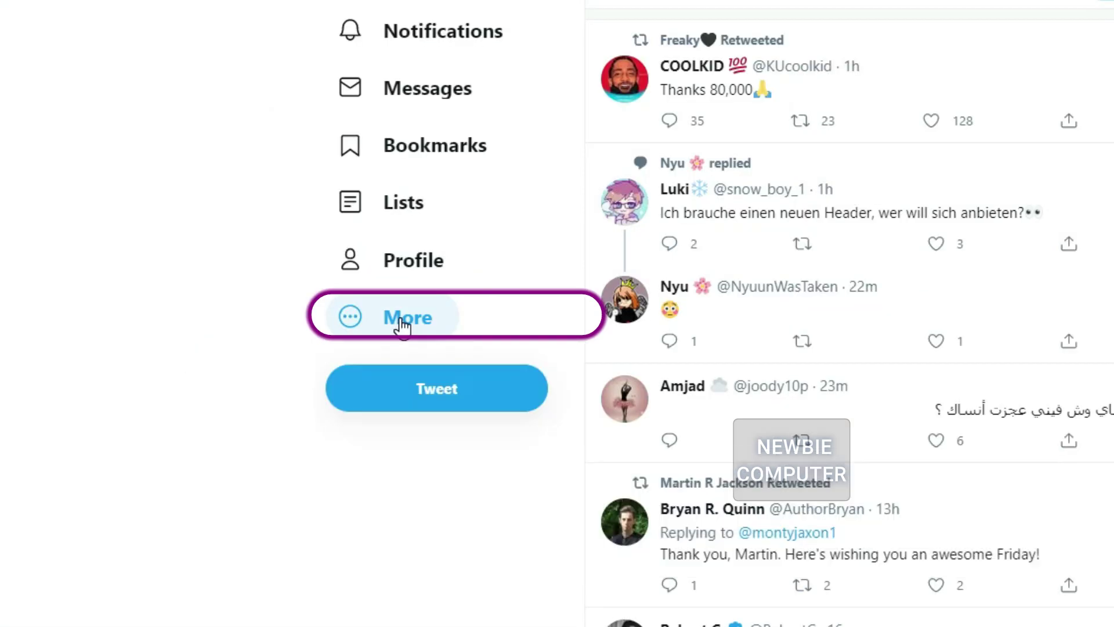
Step: Navigate Settings and privacy > Privacy and safety > Mute and block > Blocked accounts
{"action": "left_click", "coordinate": [406, 317]}
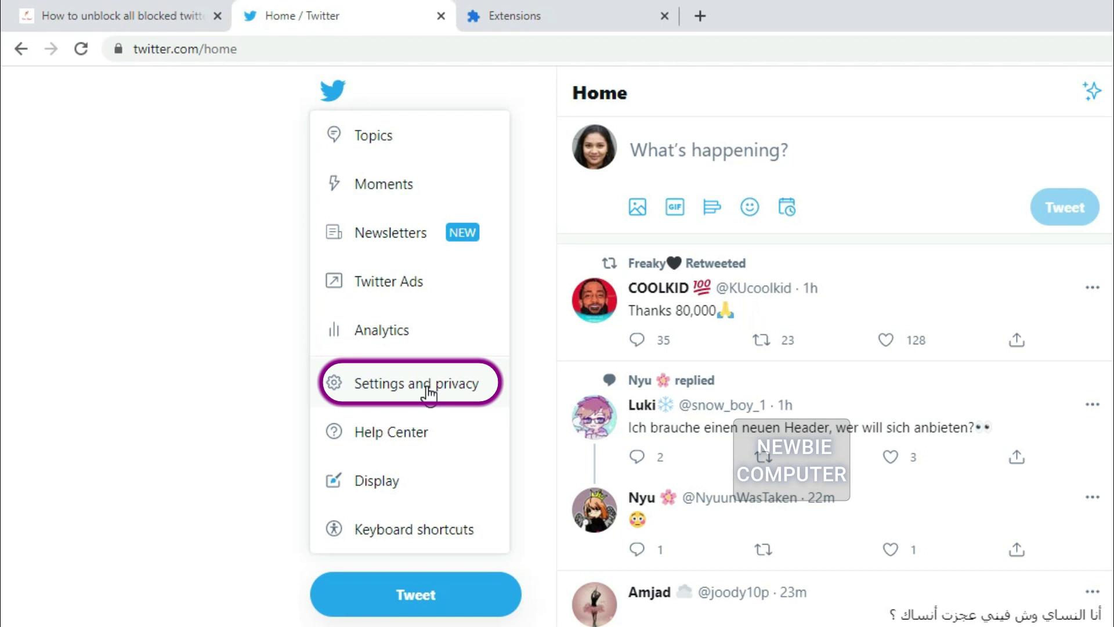
{"action": "left_click", "coordinate": [428, 388]}
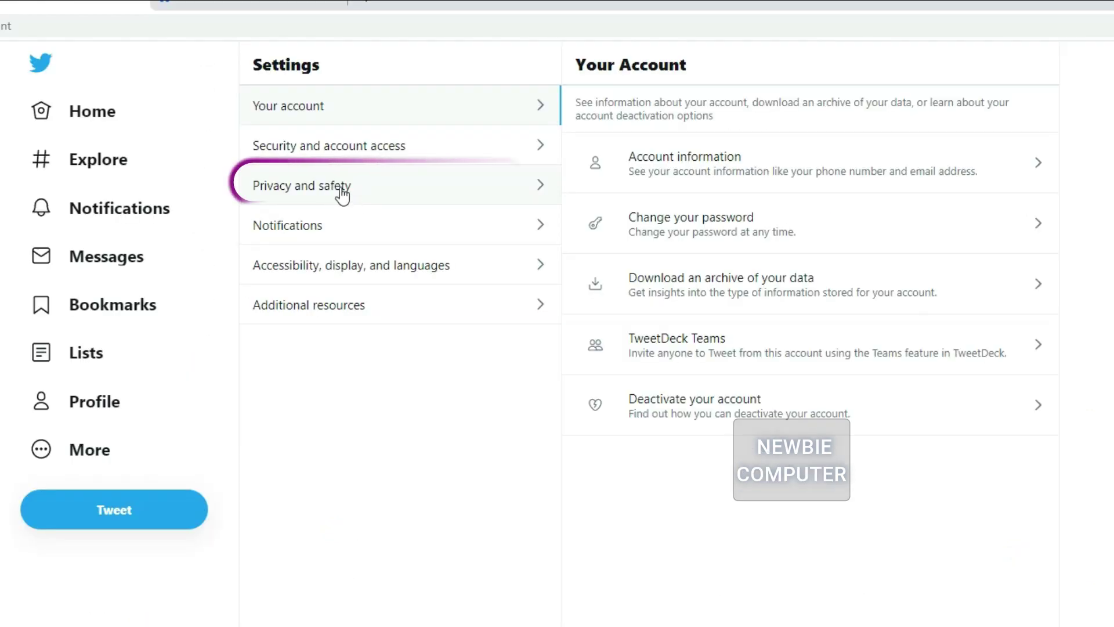
{"action": "left_click", "coordinate": [342, 191]}
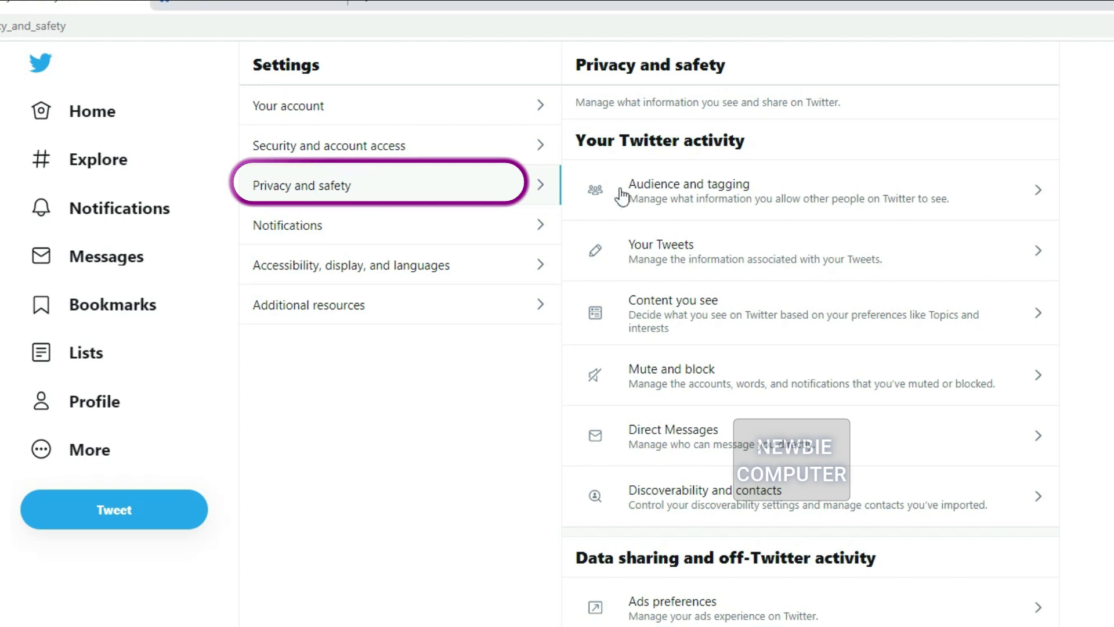
{"action": "left_click", "coordinate": [713, 382]}
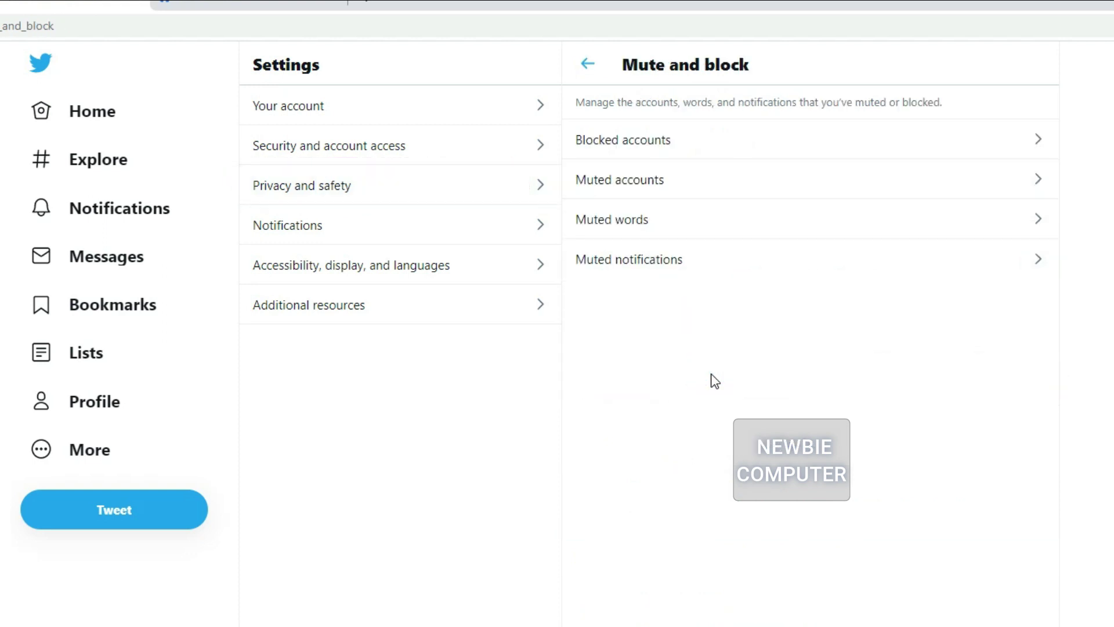
{"action": "left_click", "coordinate": [668, 143]}
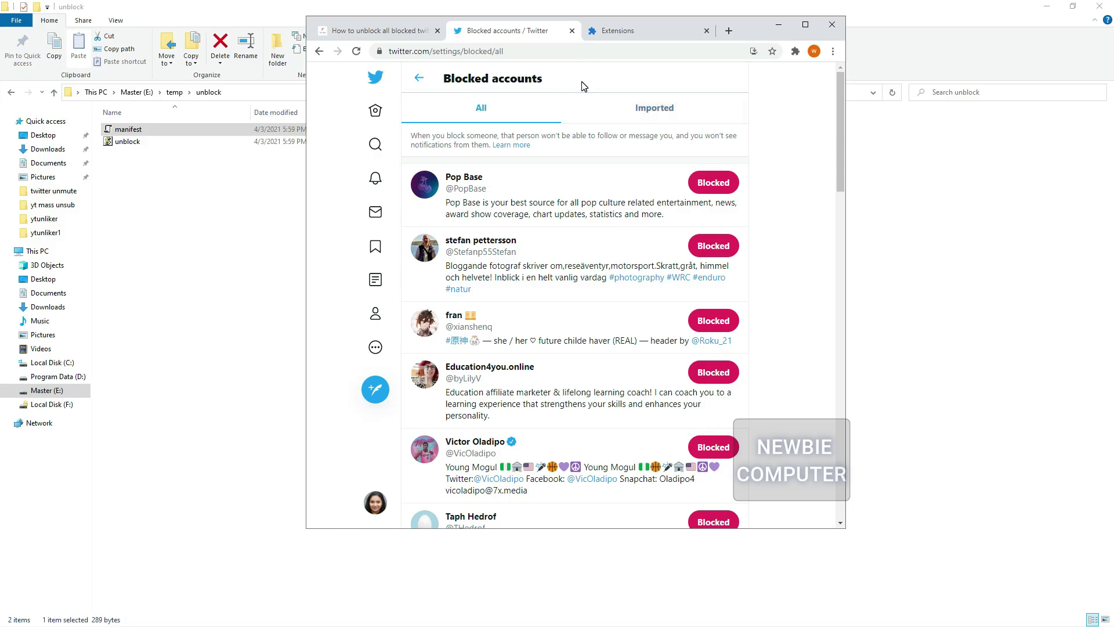
Step: Reload the Blocked accounts page to let the extension unblock, then disable Twitter Unblocker - FreeAngel
{"action": "right_click", "coordinate": [583, 82]}
{"action": "left_click", "coordinate": [602, 117]}
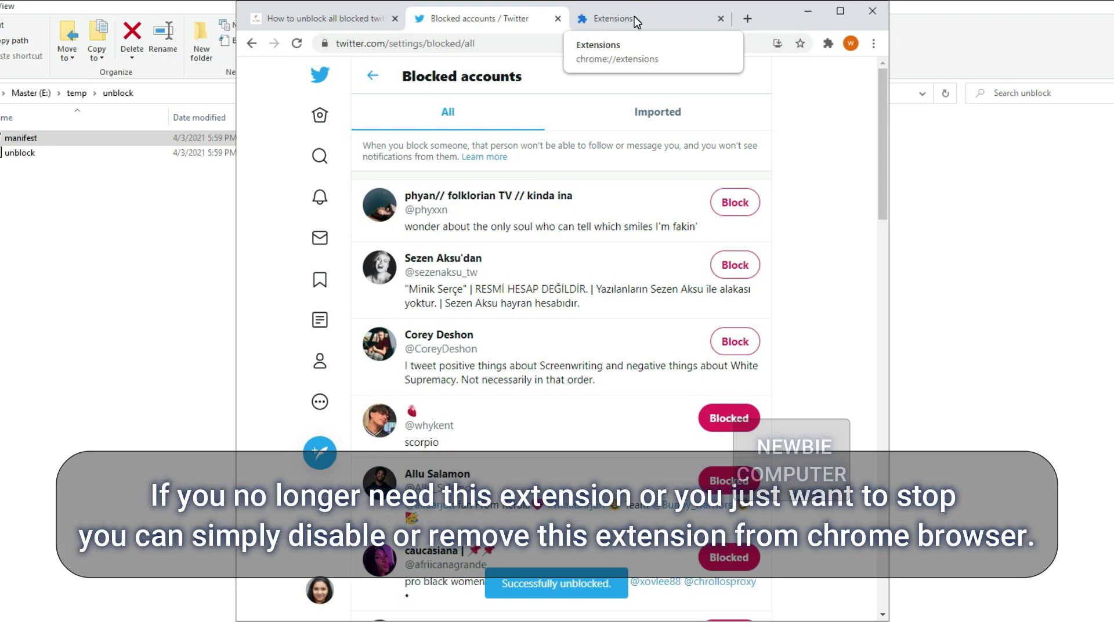
{"action": "left_click", "coordinate": [635, 16]}
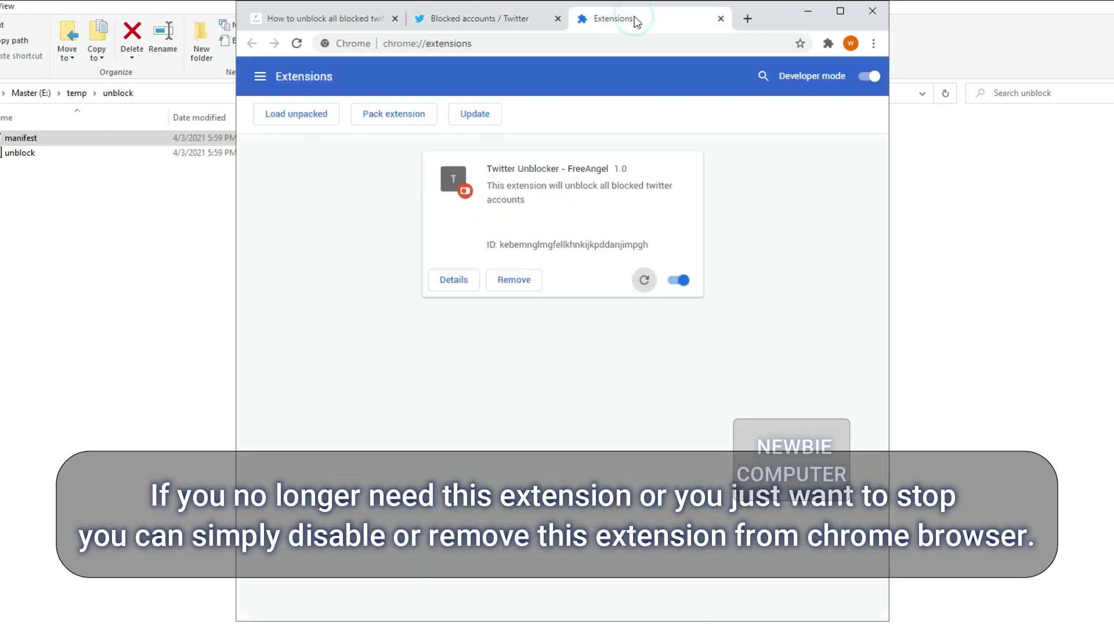
{"action": "left_click", "coordinate": [675, 281]}
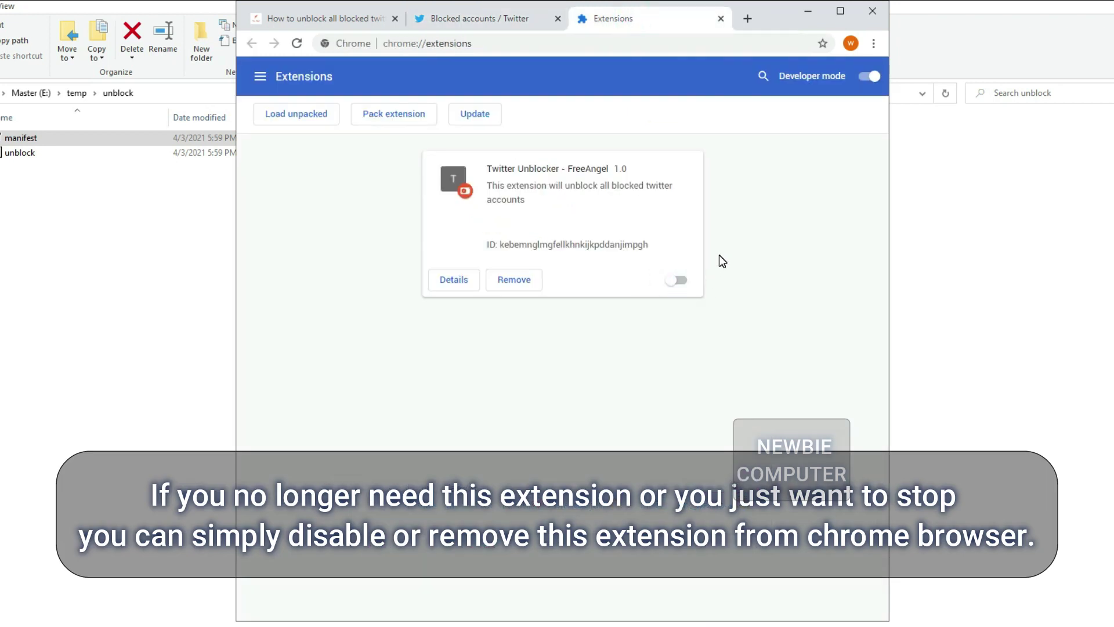